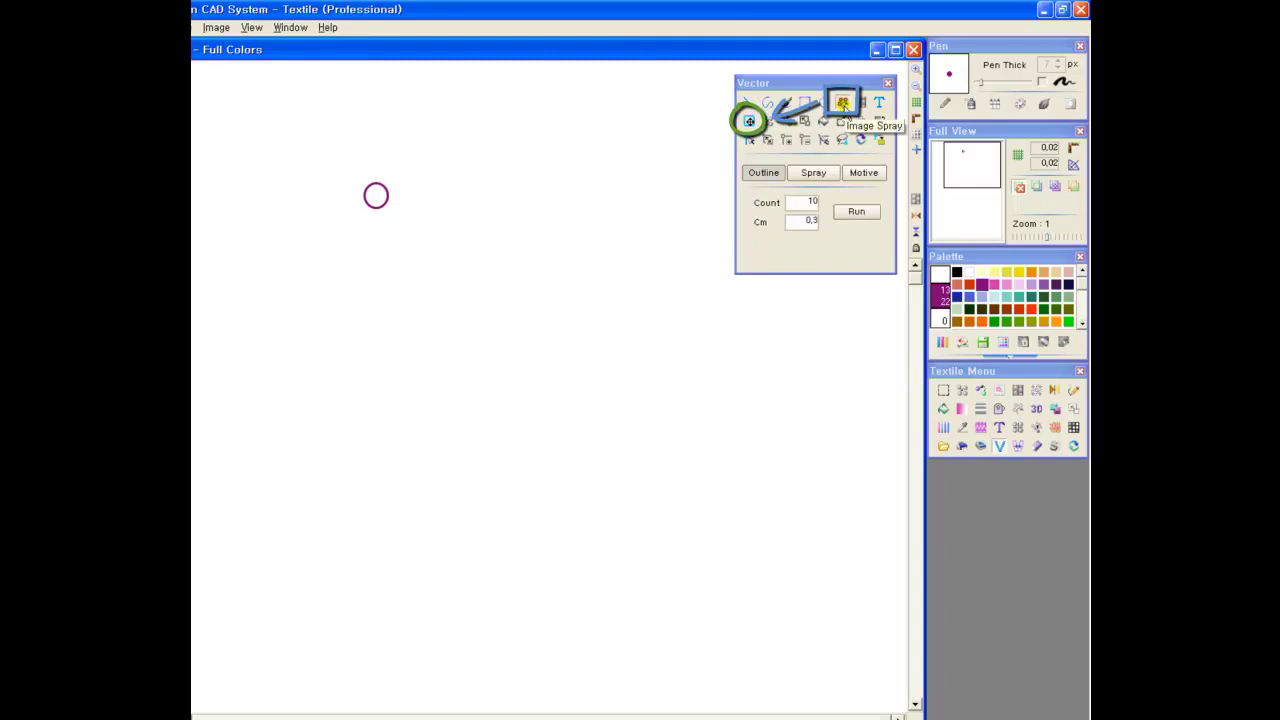
Generate 5 concentric outlines spaced 0.4 cm apart around the small circle with Image Spray's Outline mode
{"action": "left_click", "coordinate": [843, 104]}
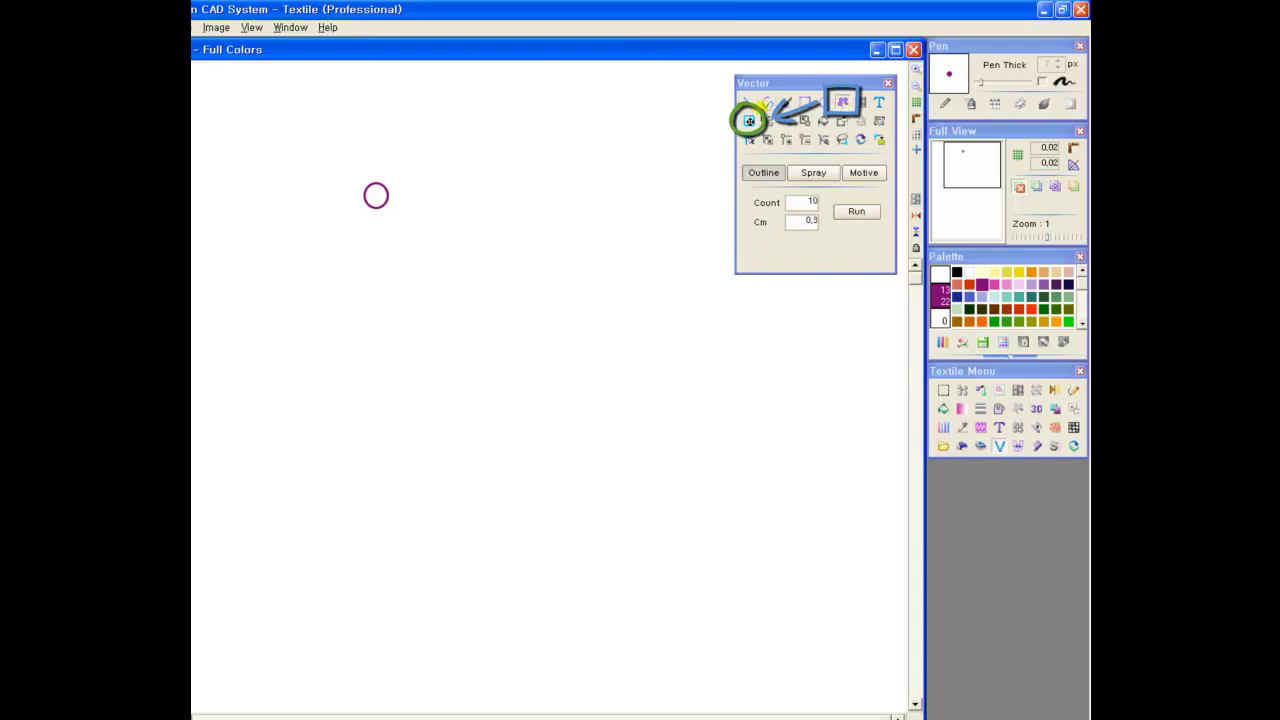
{"action": "left_click", "coordinate": [749, 122]}
{"action": "left_click_drag", "start_coordinate": [332, 146], "coordinate": [445, 240]}
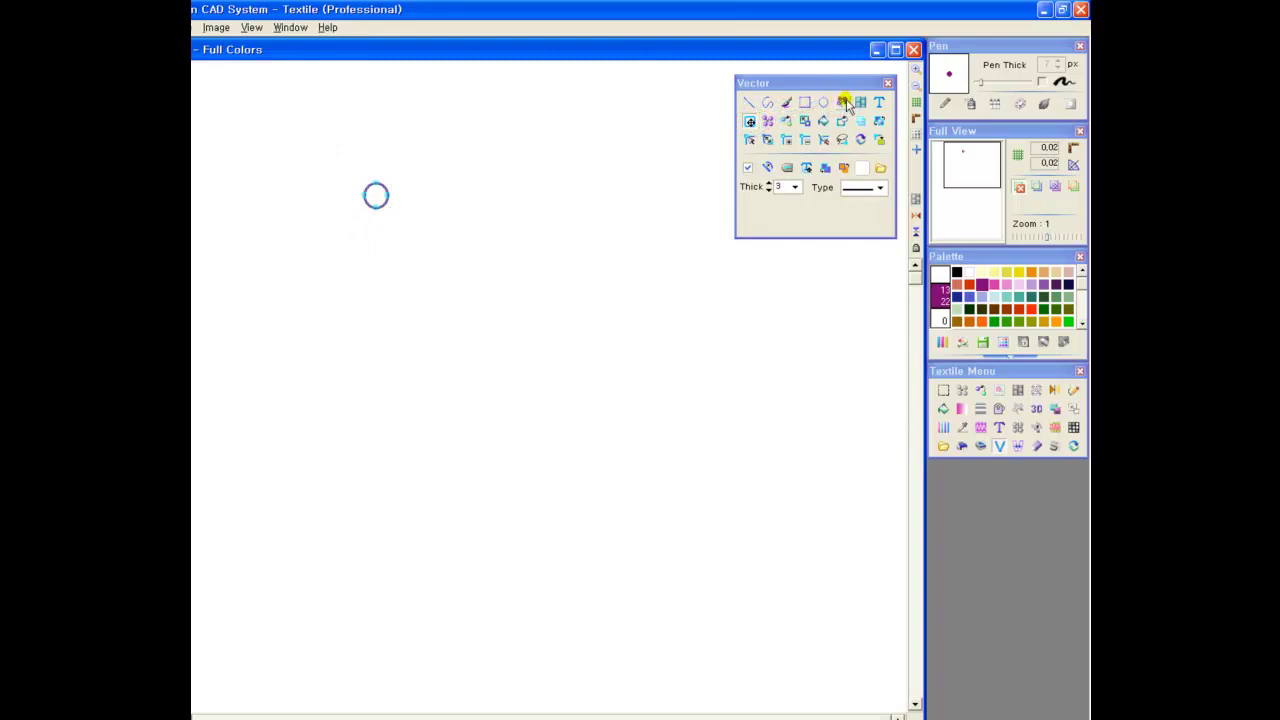
{"action": "left_click", "coordinate": [843, 103]}
{"action": "left_click", "coordinate": [760, 175]}
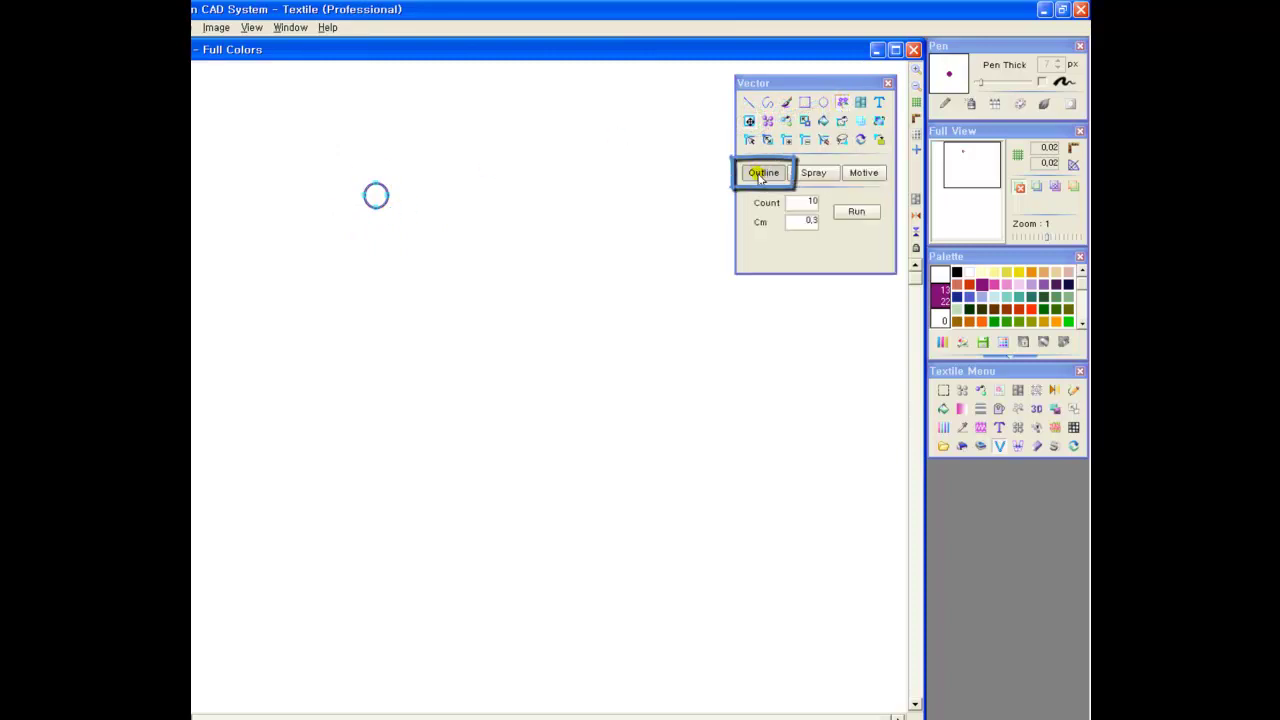
{"action": "double_click", "coordinate": [810, 200]}
{"action": "type", "text": "0"}
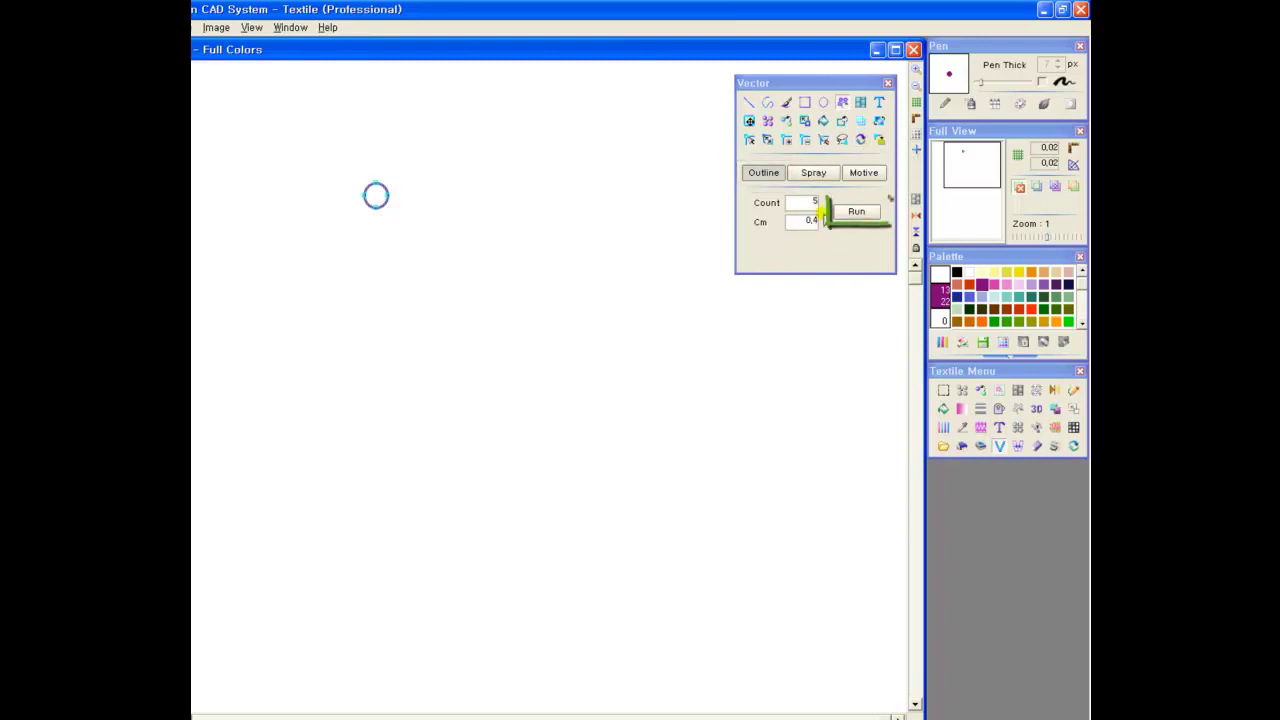
{"action": "left_click", "coordinate": [856, 212]}
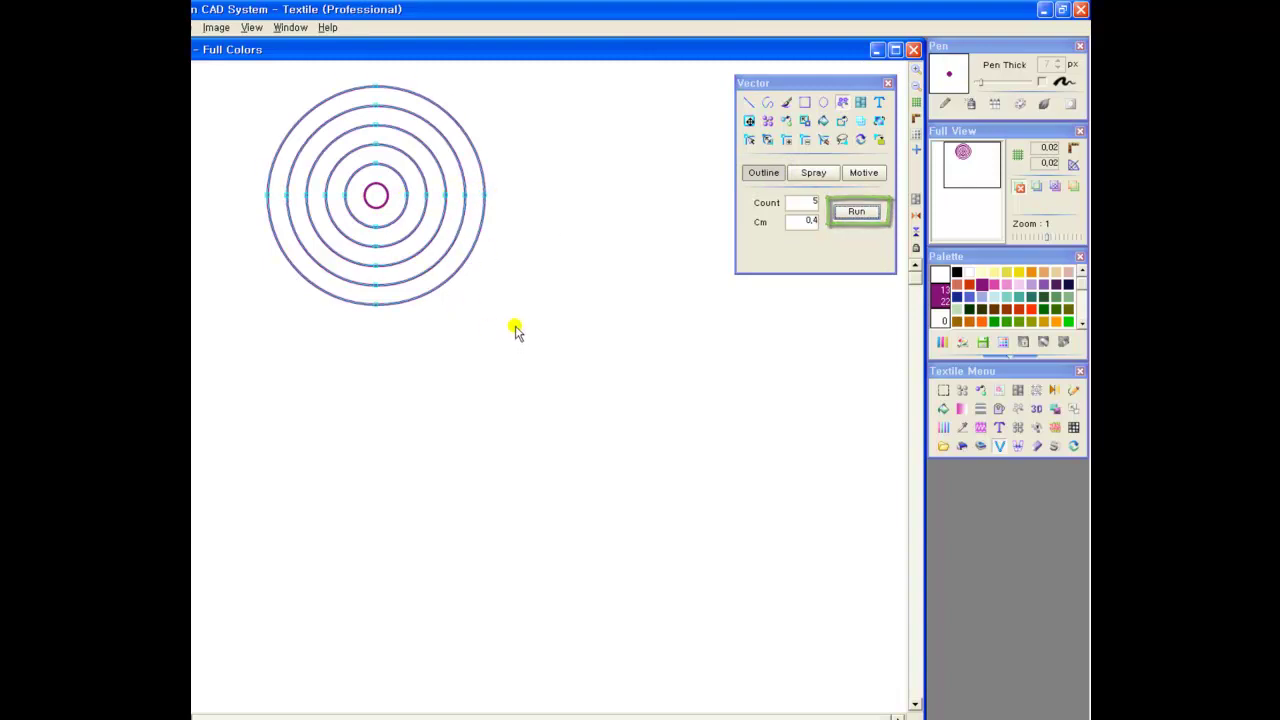
Sketch a small leaf freehand with a centre vein in the empty canvas area below the concentric circles
{"action": "key", "text": "Delete"}
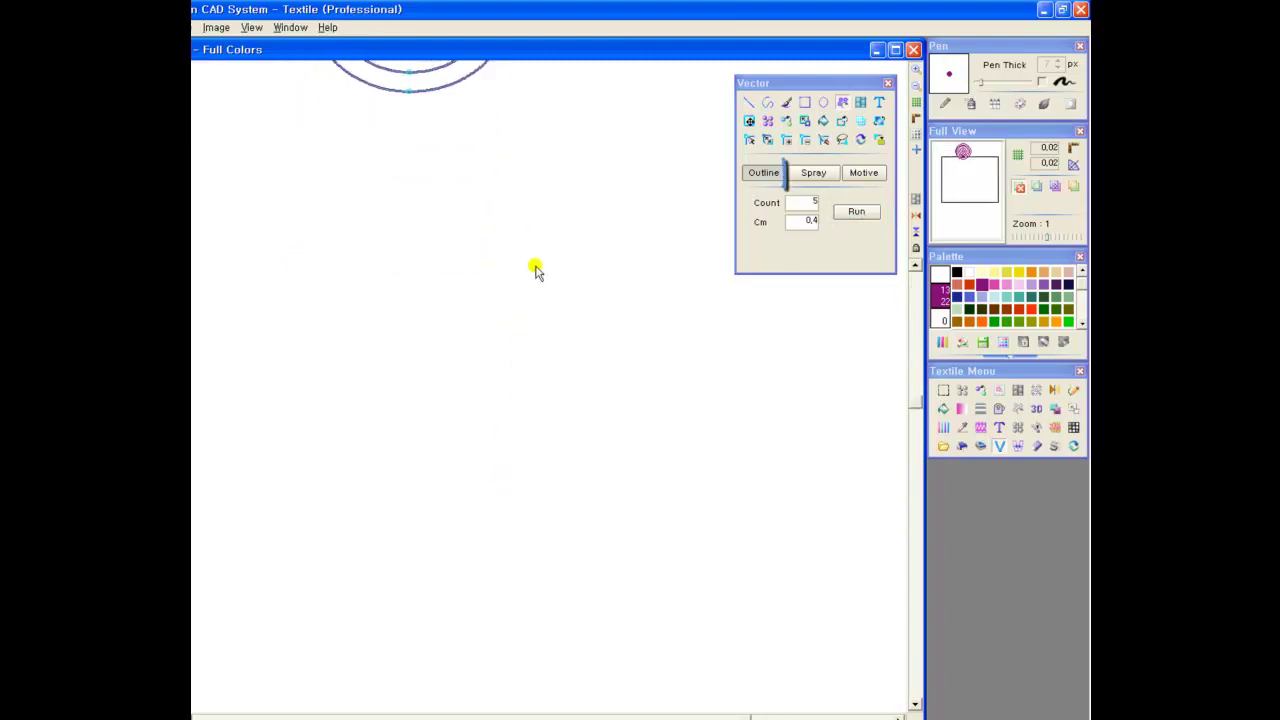
{"action": "left_click", "coordinate": [812, 175]}
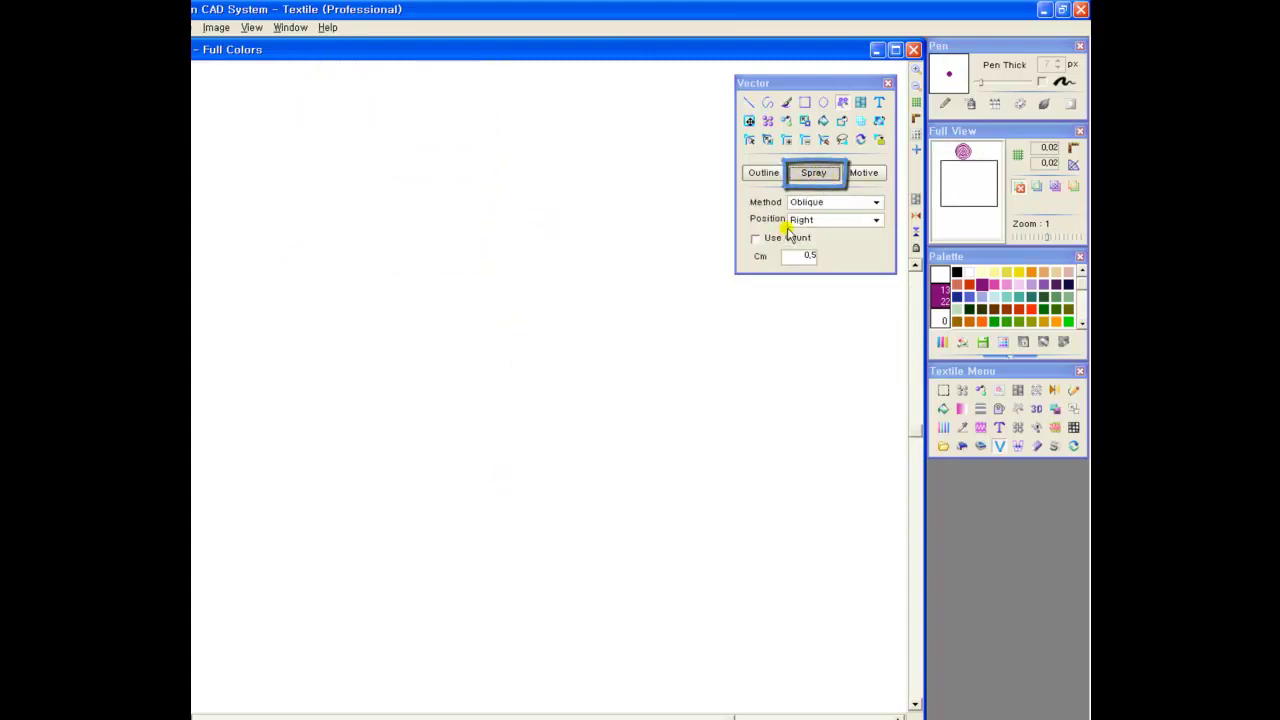
{"action": "left_click", "coordinate": [786, 103]}
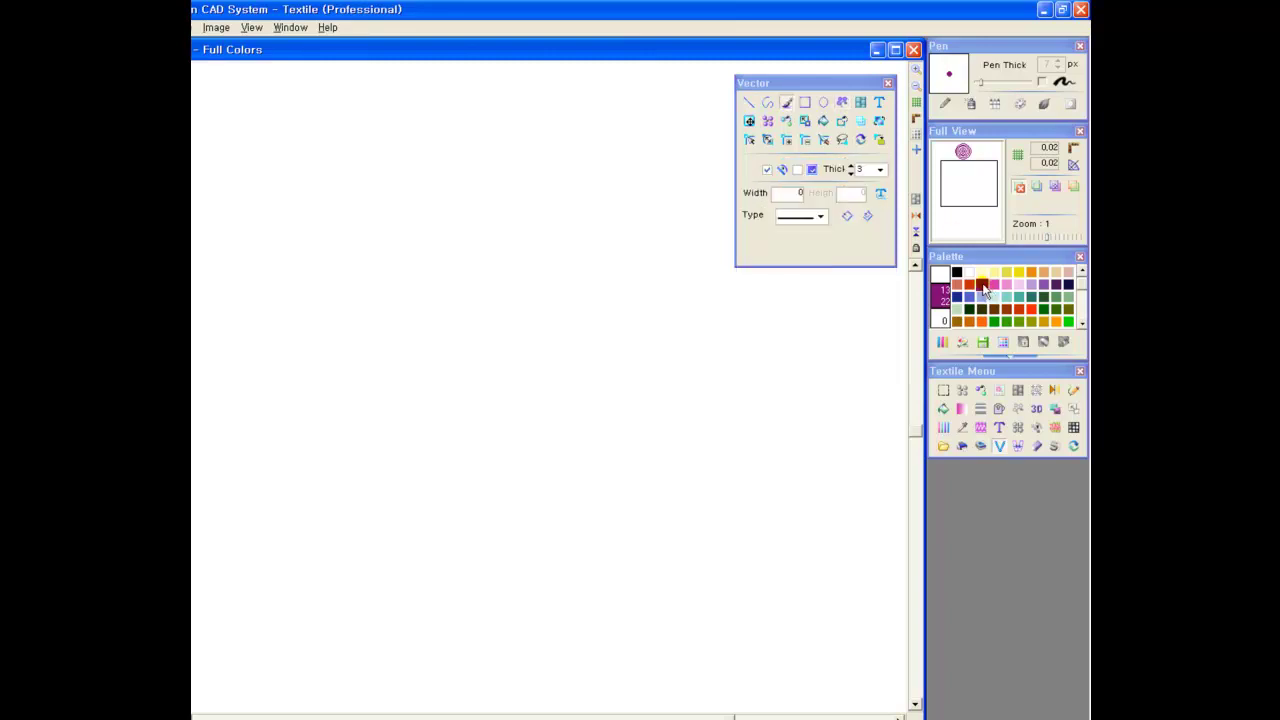
{"action": "mouse_move", "coordinate": [346, 177]}
{"action": "left_mouse_down"}
{"action": "mouse_move", "coordinate": [329, 143]}
{"action": "mouse_move", "coordinate": [348, 183]}
{"action": "left_mouse_up"}
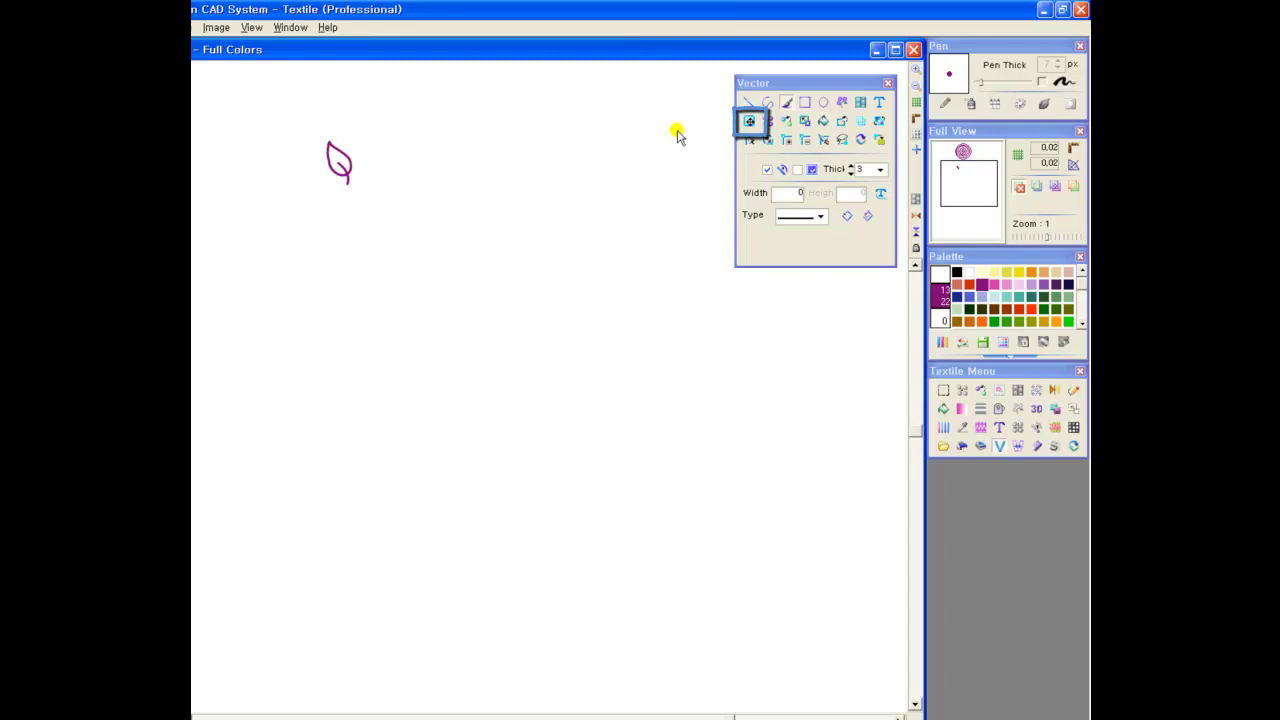
Spray the leaf along a freehand wave using the Free method, Center position and a spacing of 0.5 cm
{"action": "left_click", "coordinate": [750, 122]}
{"action": "left_click_drag", "start_coordinate": [298, 120], "coordinate": [363, 253]}
{"action": "left_click", "coordinate": [842, 102]}
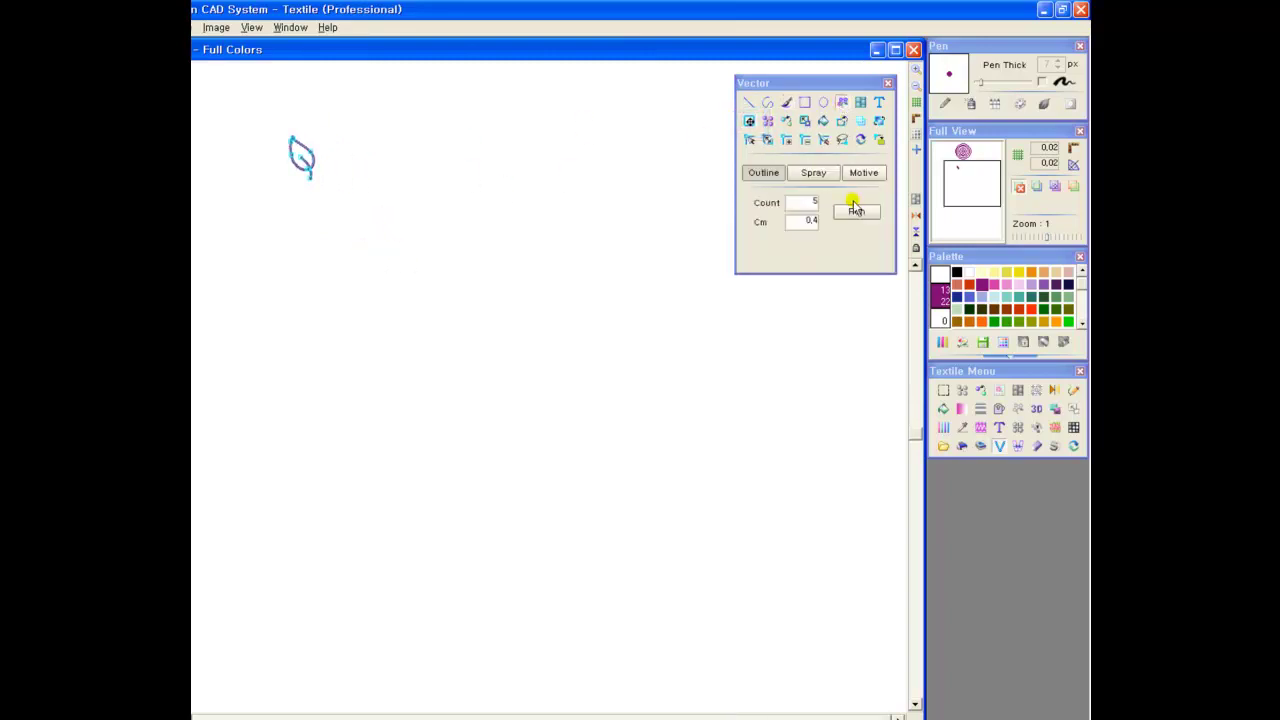
{"action": "left_click", "coordinate": [822, 176]}
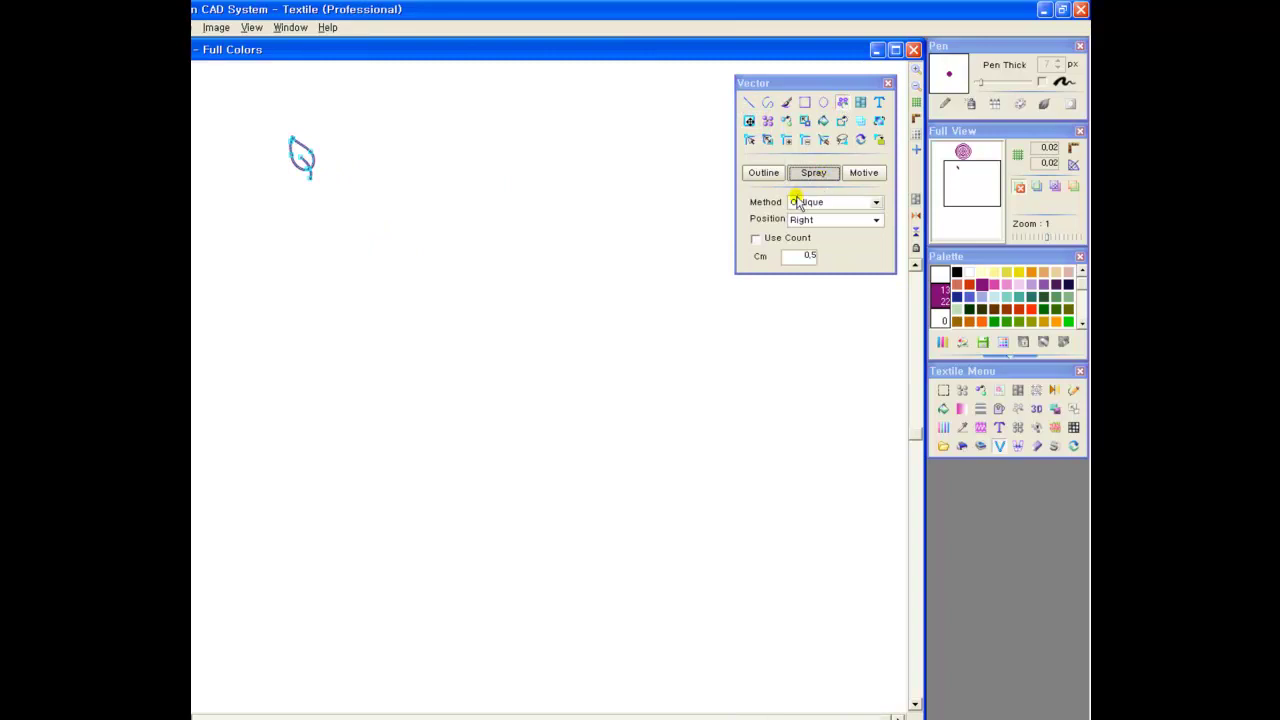
{"action": "left_click", "coordinate": [876, 202]}
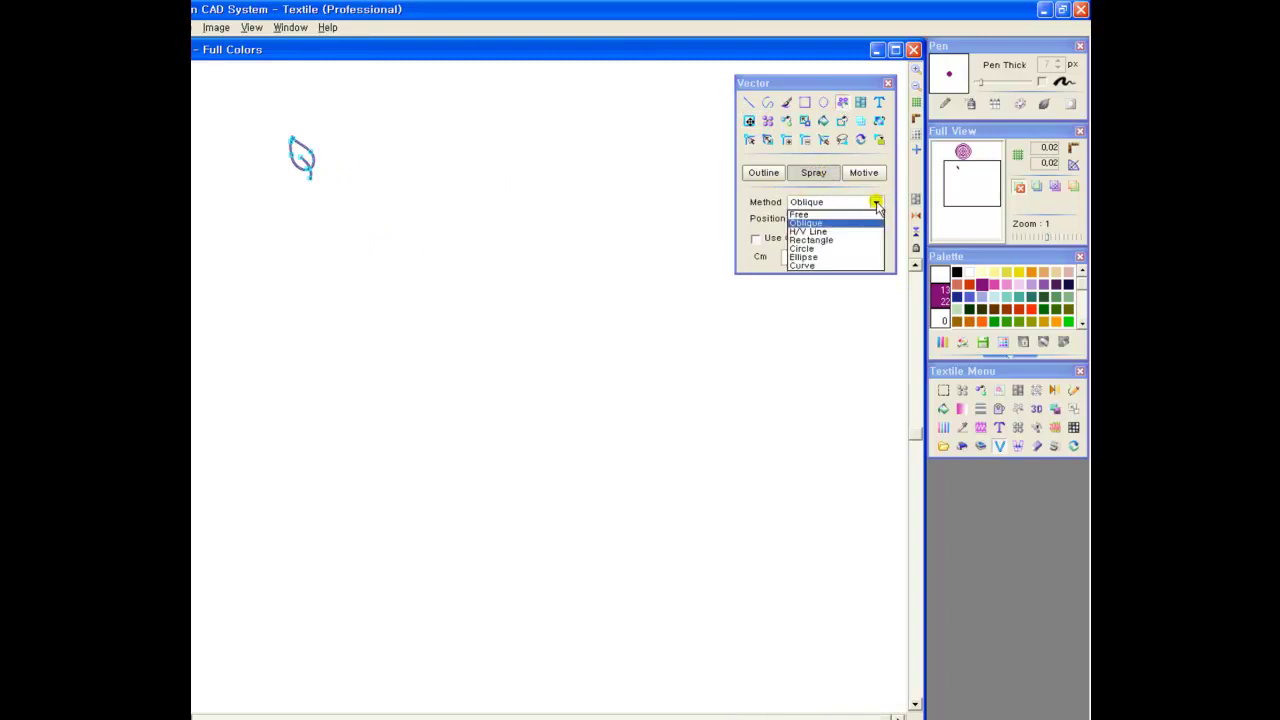
{"action": "left_click", "coordinate": [822, 215]}
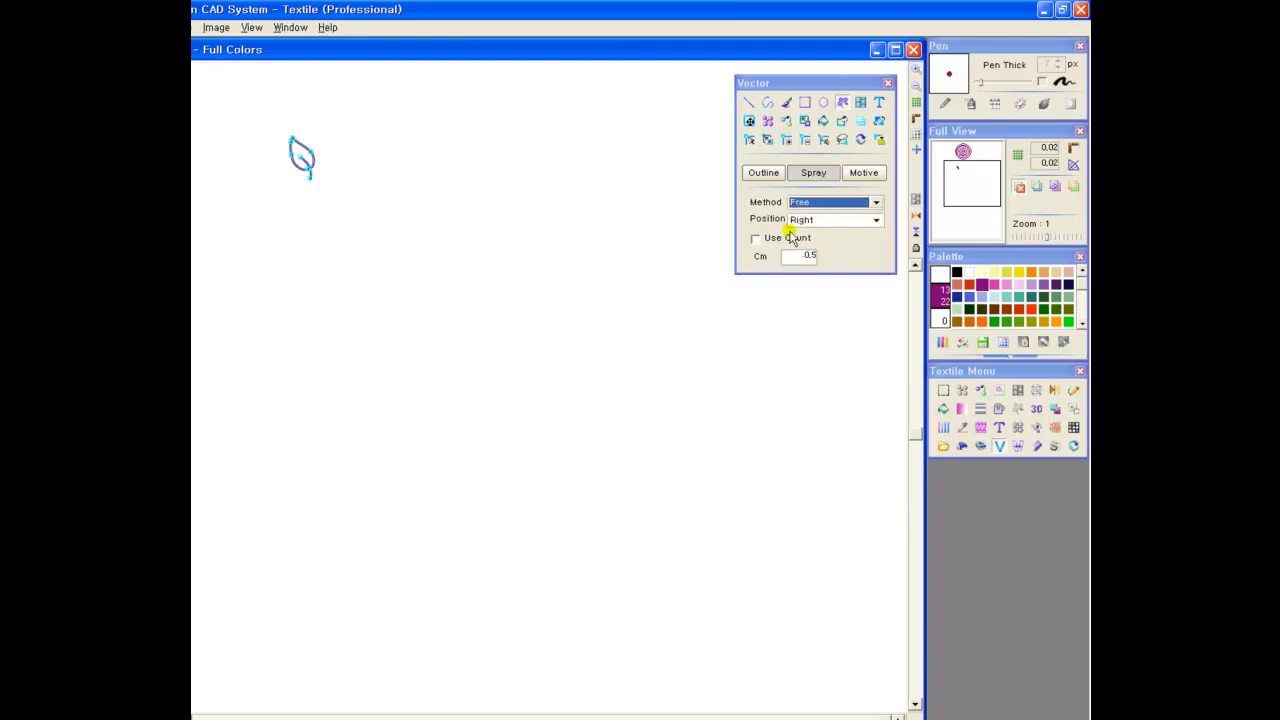
{"action": "left_click", "coordinate": [802, 219]}
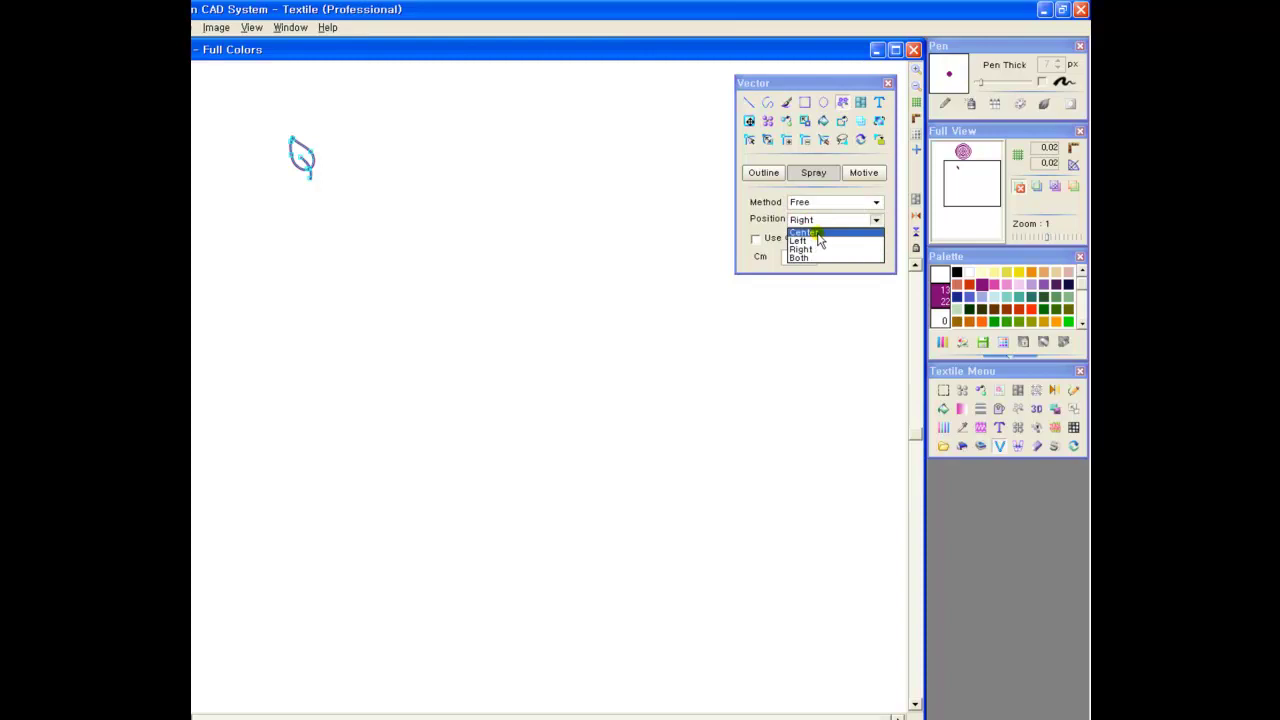
{"action": "left_click", "coordinate": [806, 232]}
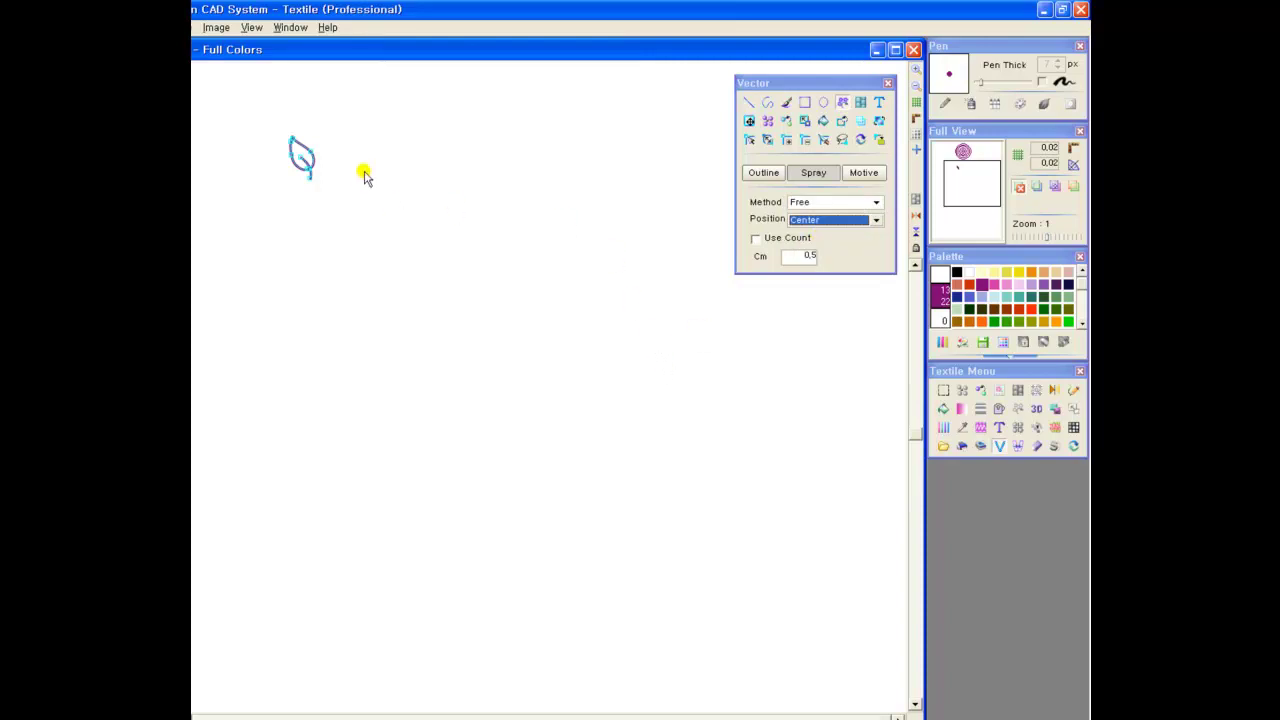
{"action": "mouse_move", "coordinate": [321, 207]}
{"action": "left_mouse_down"}
{"action": "mouse_move", "coordinate": [451, 177]}
{"action": "mouse_move", "coordinate": [573, 109]}
{"action": "mouse_move", "coordinate": [641, 108]}
{"action": "mouse_move", "coordinate": [672, 125]}
{"action": "left_mouse_up"}
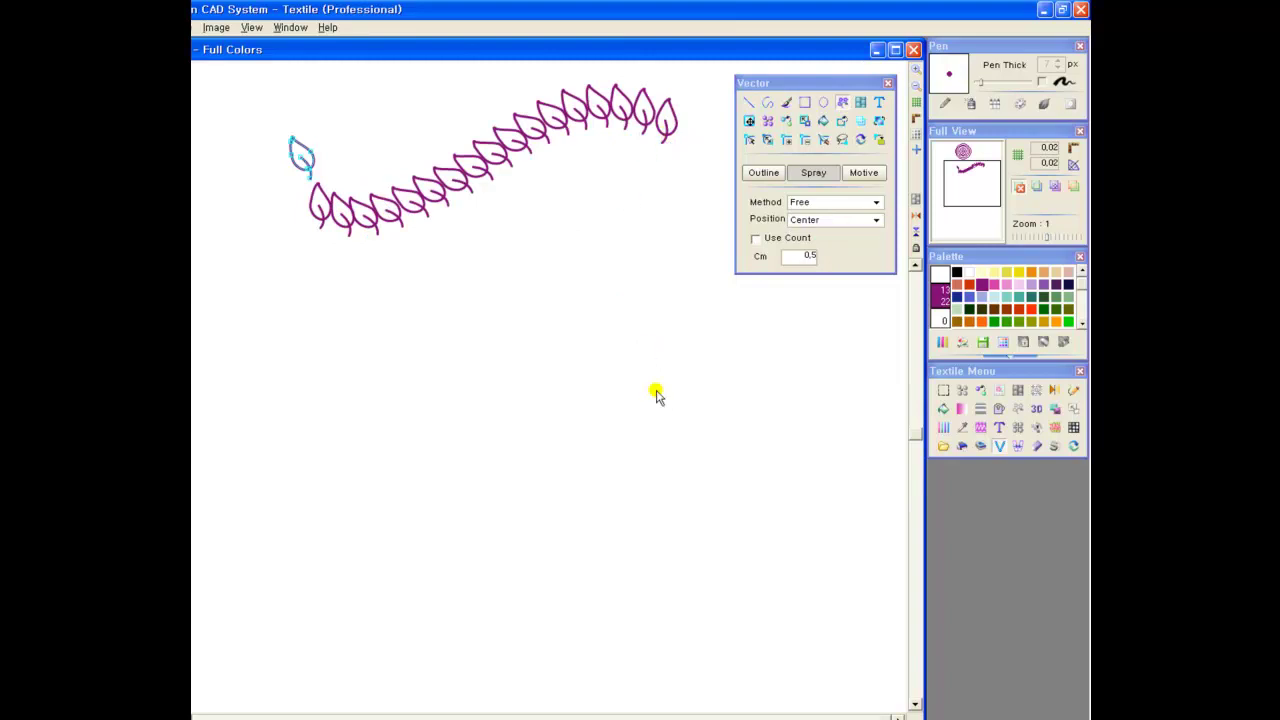
Spray another freehand wave of leaves below the first one, with Use Count enabled and a count of 10
{"action": "left_click", "coordinate": [773, 239]}
{"action": "double_click", "coordinate": [805, 256]}
{"action": "mouse_move", "coordinate": [293, 252]}
{"action": "left_mouse_down"}
{"action": "mouse_move", "coordinate": [335, 283]}
{"action": "mouse_move", "coordinate": [468, 254]}
{"action": "mouse_move", "coordinate": [599, 189]}
{"action": "mouse_move", "coordinate": [671, 206]}
{"action": "mouse_move", "coordinate": [713, 236]}
{"action": "left_mouse_up"}
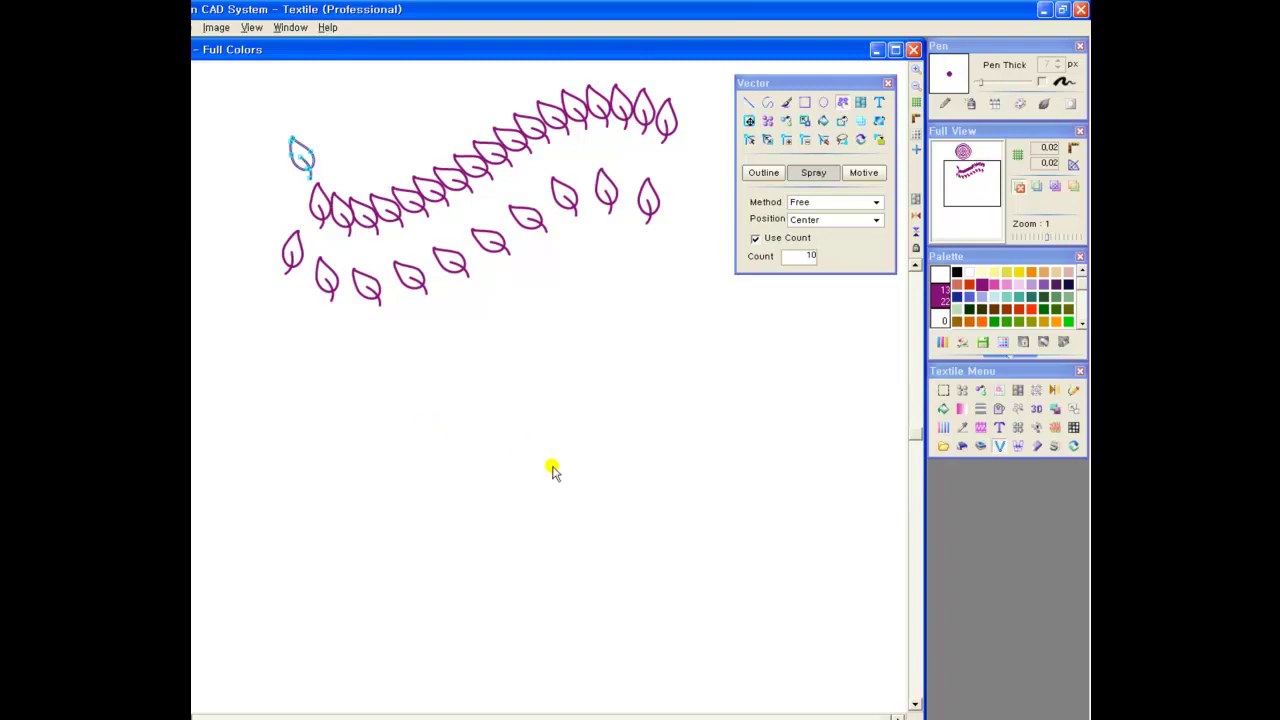
Spray the leaf along straight horizontal lines using the Oblique method, Both position and a count of 10
{"action": "scroll", "coordinate": [513, 441], "scroll_direction": "down", "scroll_amount": 5}
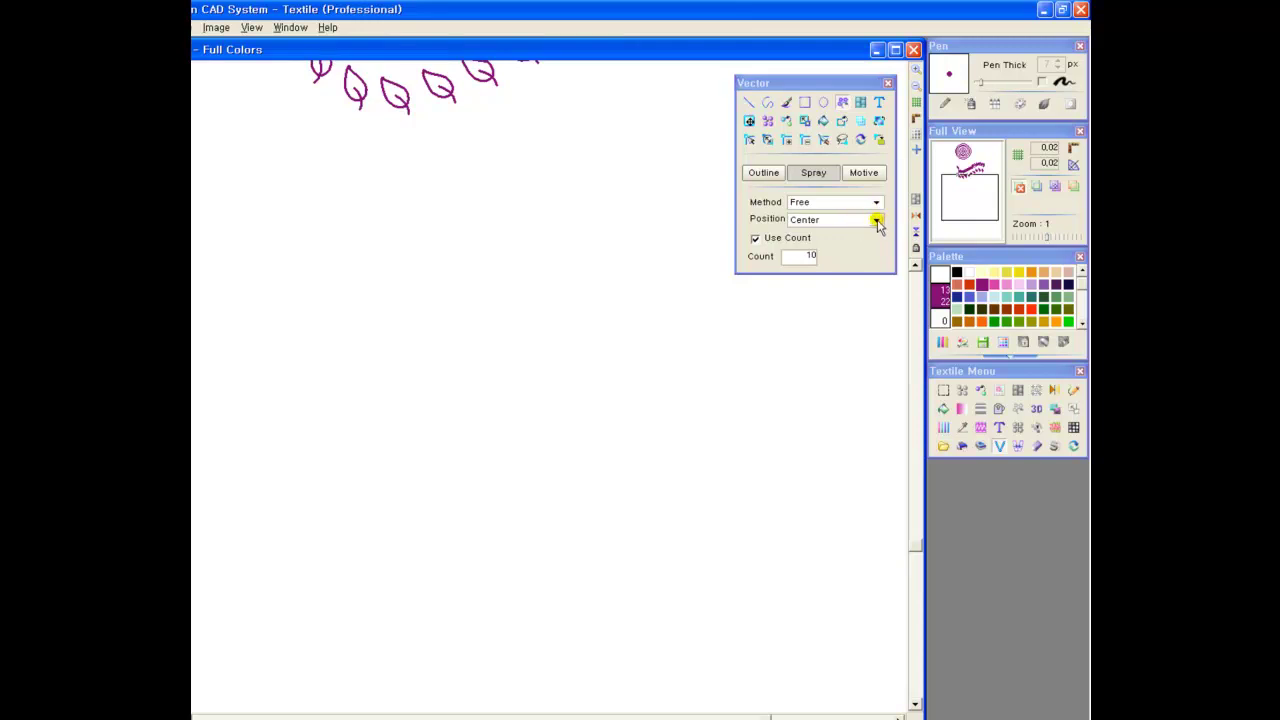
{"action": "left_click", "coordinate": [877, 222]}
{"action": "left_click", "coordinate": [820, 258]}
{"action": "left_click", "coordinate": [875, 203]}
{"action": "left_click", "coordinate": [815, 223]}
{"action": "mouse_move", "coordinate": [301, 224]}
{"action": "left_mouse_down"}
{"action": "mouse_move", "coordinate": [609, 210]}
{"action": "mouse_move", "coordinate": [578, 222]}
{"action": "left_mouse_up"}
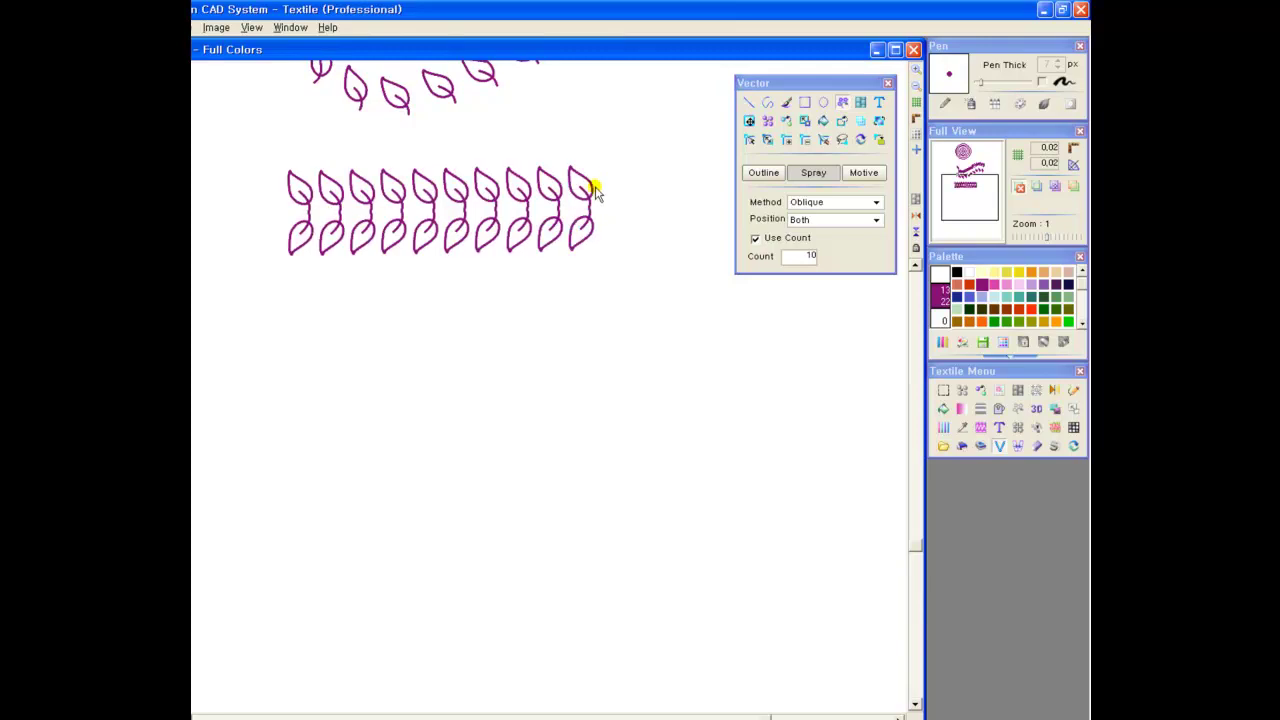
{"action": "mouse_move", "coordinate": [297, 283]}
{"action": "left_mouse_down"}
{"action": "mouse_move", "coordinate": [489, 446]}
{"action": "mouse_move", "coordinate": [690, 292]}
{"action": "left_mouse_up"}
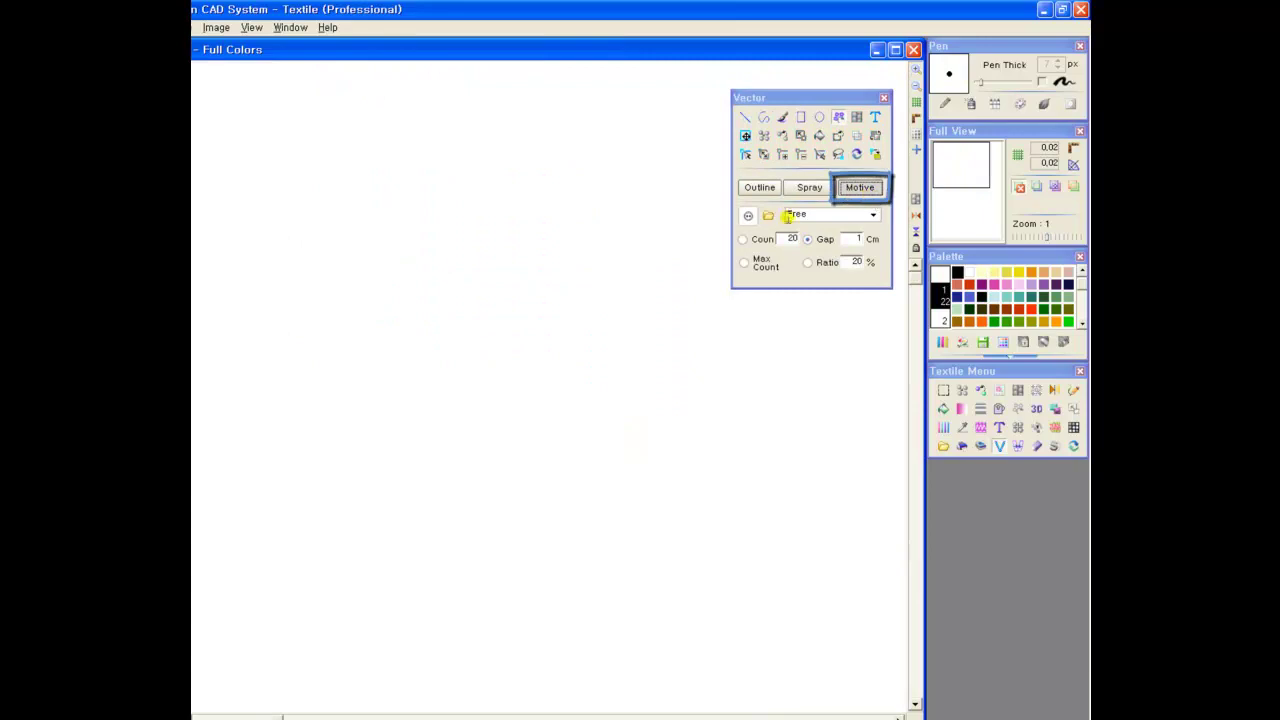
Load the two-hole button with a stitched edge from the Vector Motive Library as the active motif
{"action": "left_click", "coordinate": [768, 215]}
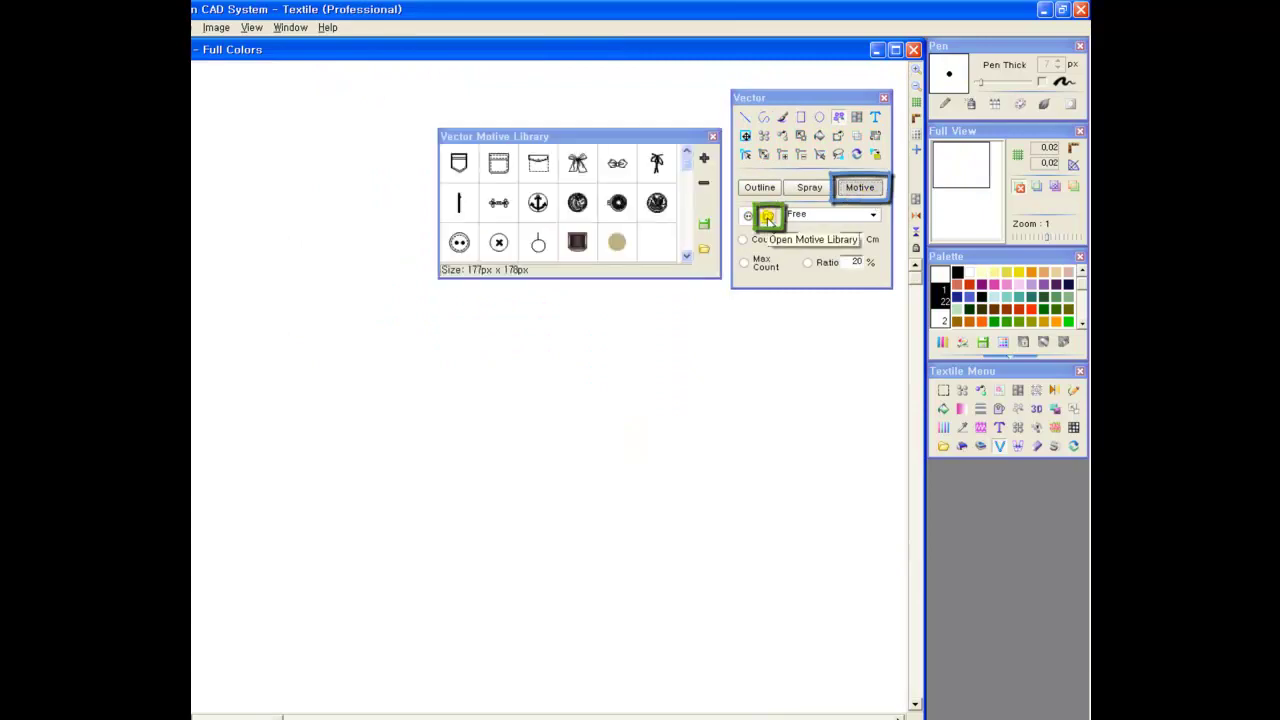
{"action": "double_click", "coordinate": [459, 242]}
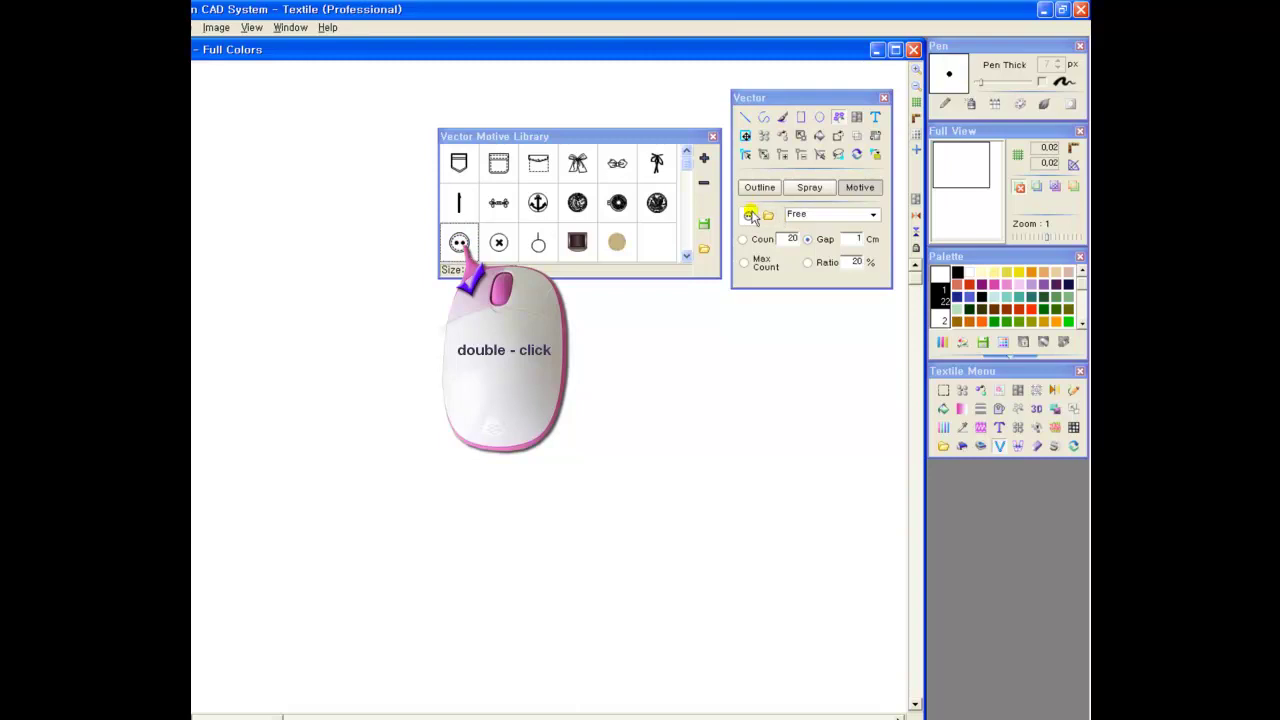
{"action": "left_click", "coordinate": [710, 137]}
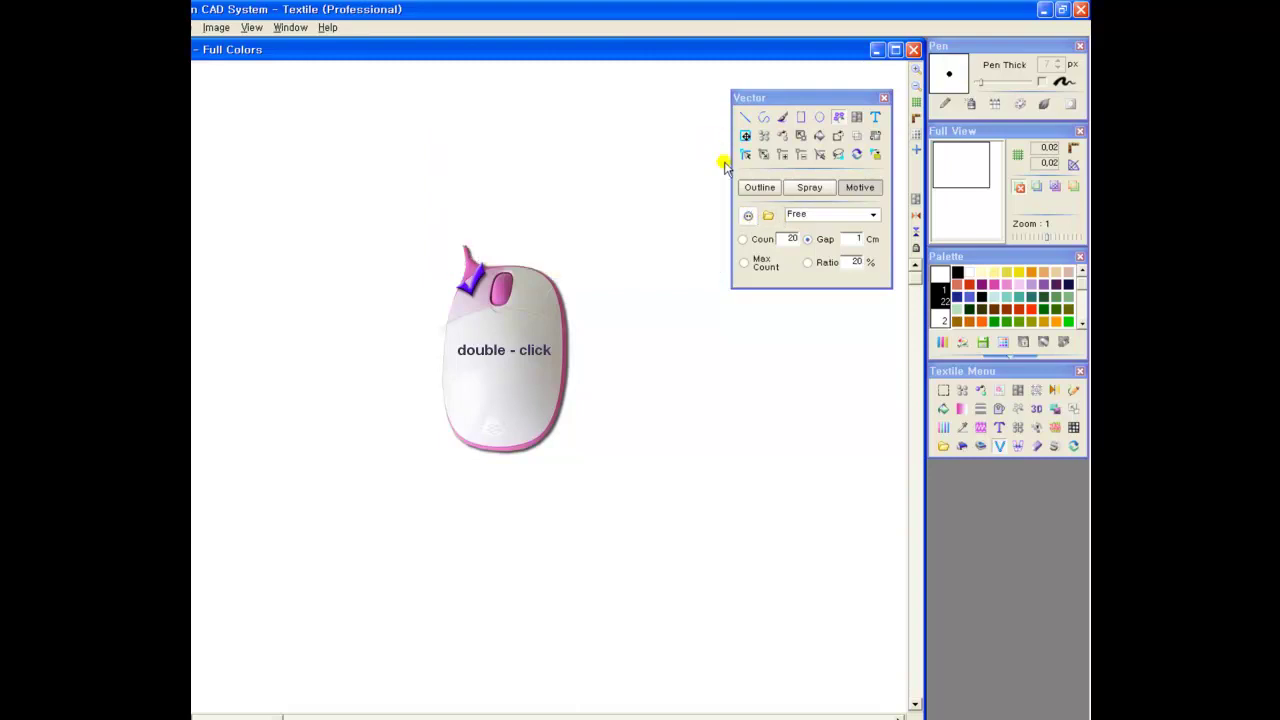
Place a nearly horizontal freehand row of the button motif using the Free method with Max Count
{"action": "left_click", "coordinate": [872, 214]}
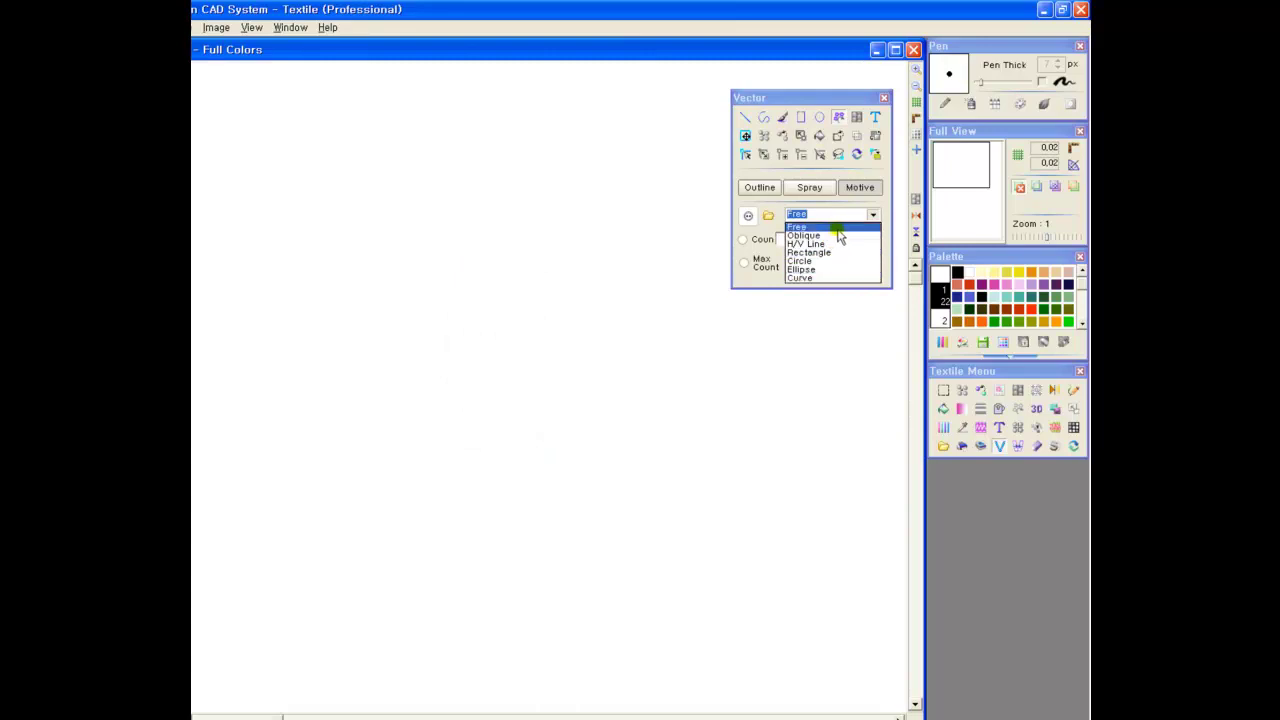
{"action": "left_click", "coordinate": [836, 229]}
{"action": "left_click", "coordinate": [744, 240]}
{"action": "left_click", "coordinate": [745, 263]}
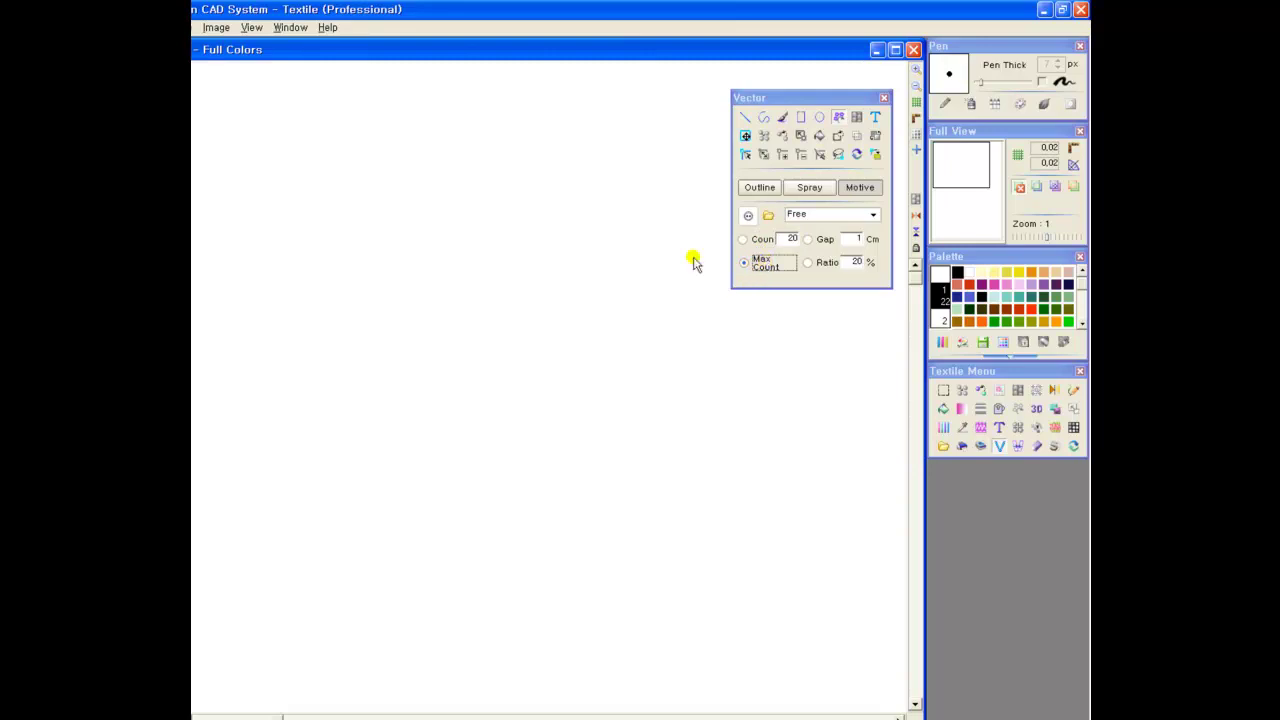
{"action": "left_click_drag", "start_coordinate": [318, 165], "coordinate": [625, 161]}
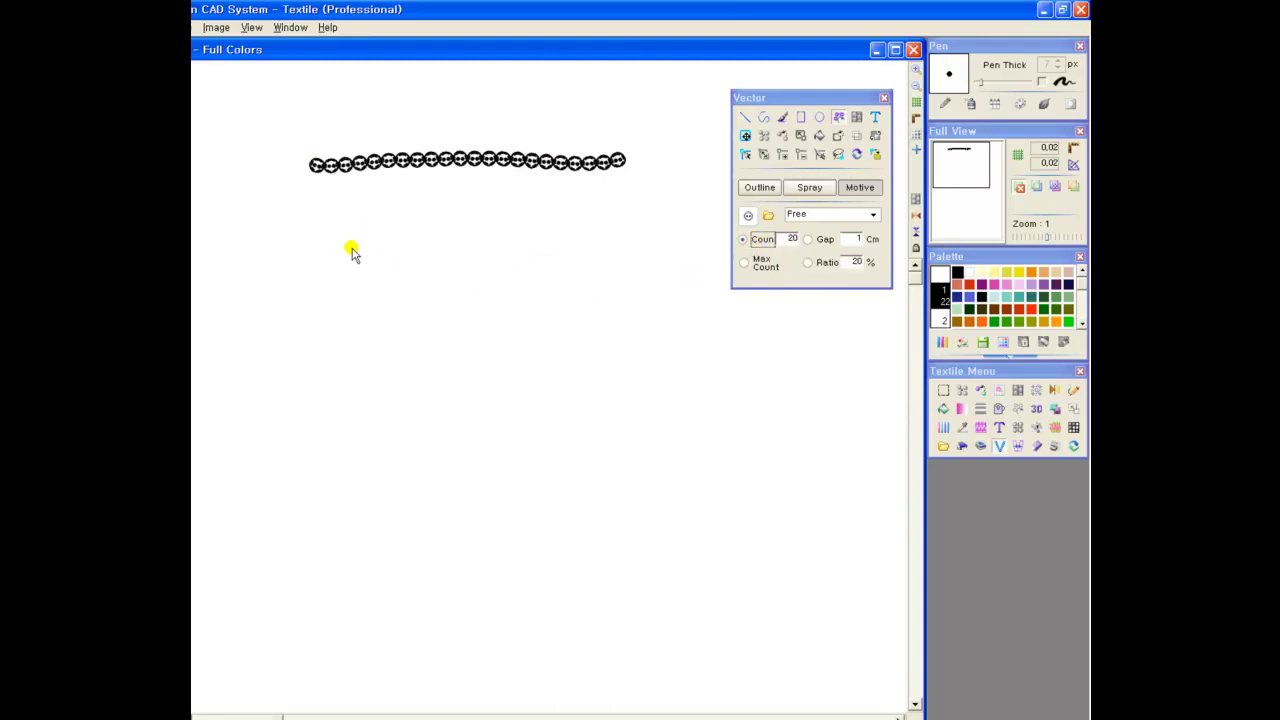
Add three more freehand button rows below, one each with a count of 20, a ratio of 50% and a gap of 0.5 cm
{"action": "left_click_drag", "start_coordinate": [312, 221], "coordinate": [628, 213]}
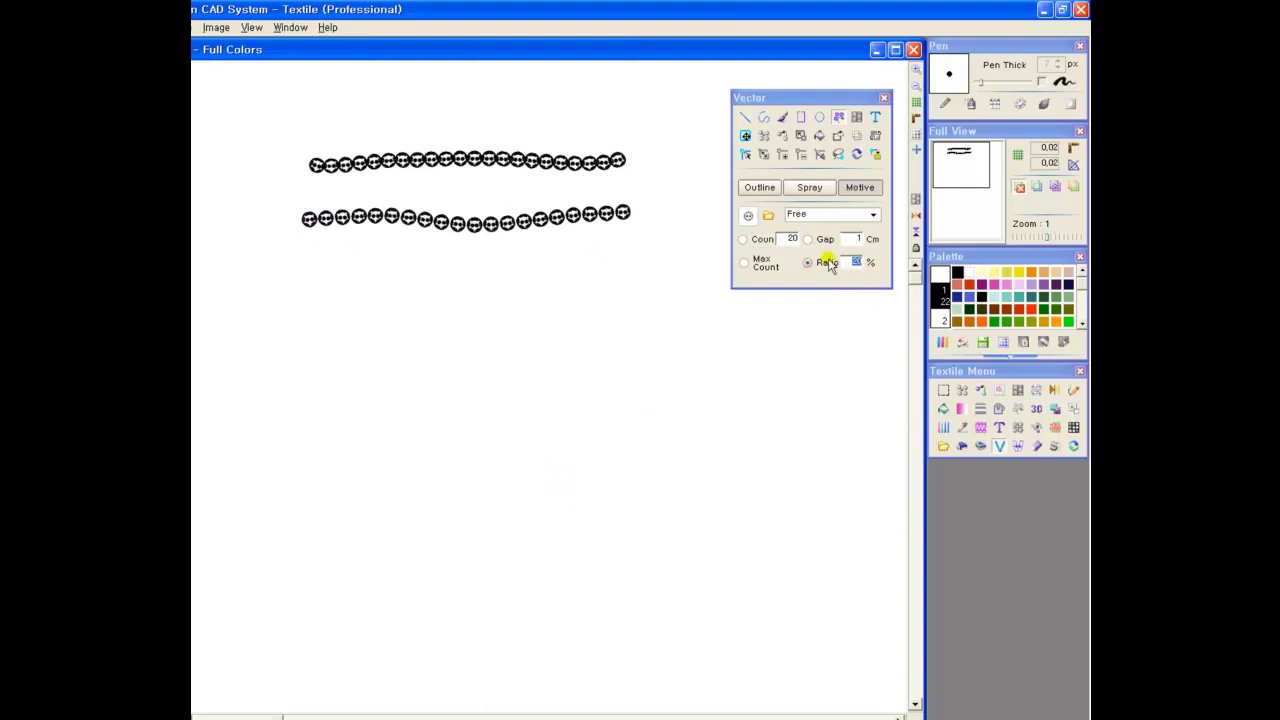
{"action": "left_click_drag", "start_coordinate": [332, 288], "coordinate": [645, 285]}
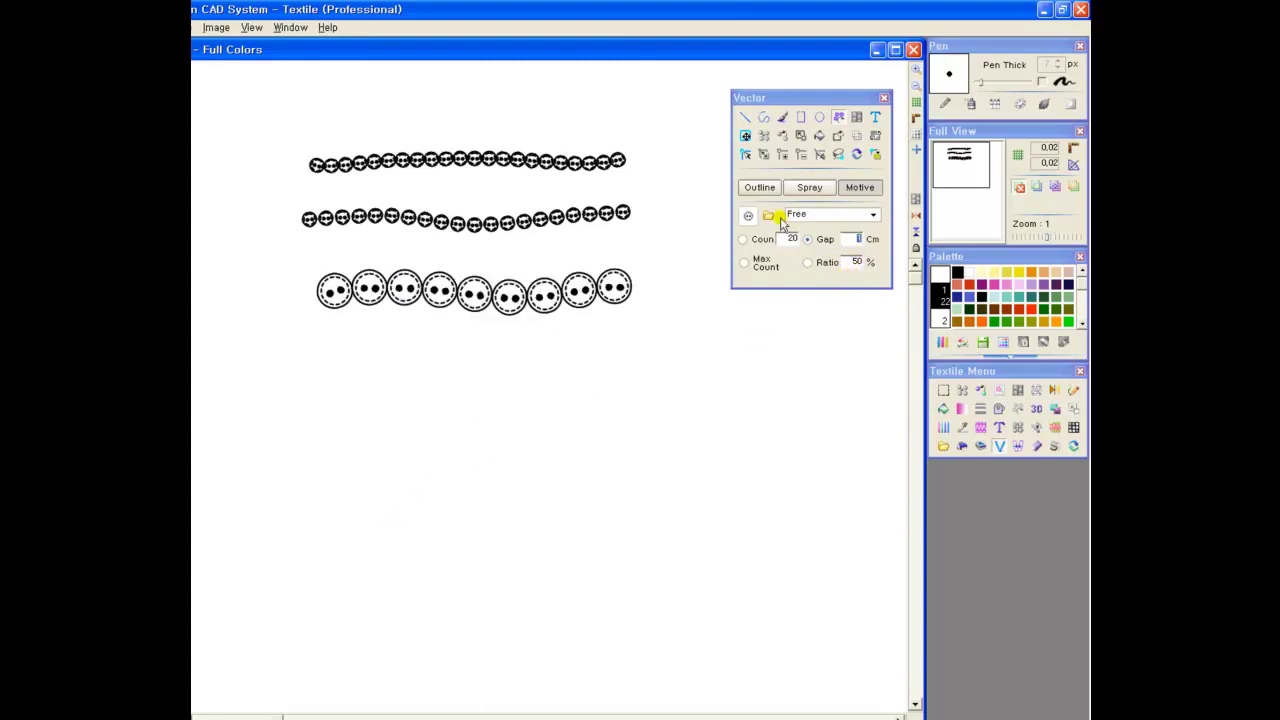
{"action": "left_click_drag", "start_coordinate": [318, 358], "coordinate": [668, 373]}
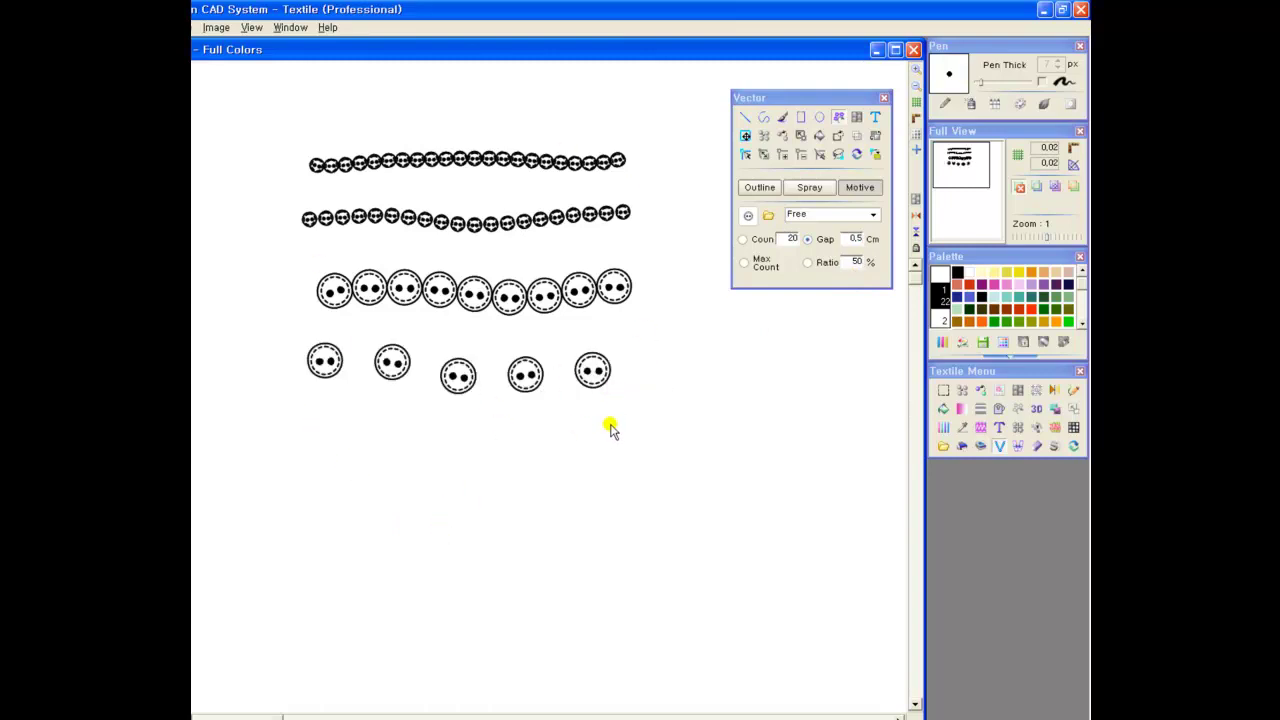
Draw a straight horizontal line in the empty area below the button rows and select it
{"action": "scroll", "coordinate": [574, 523], "scroll_direction": "down", "scroll_amount": 10}
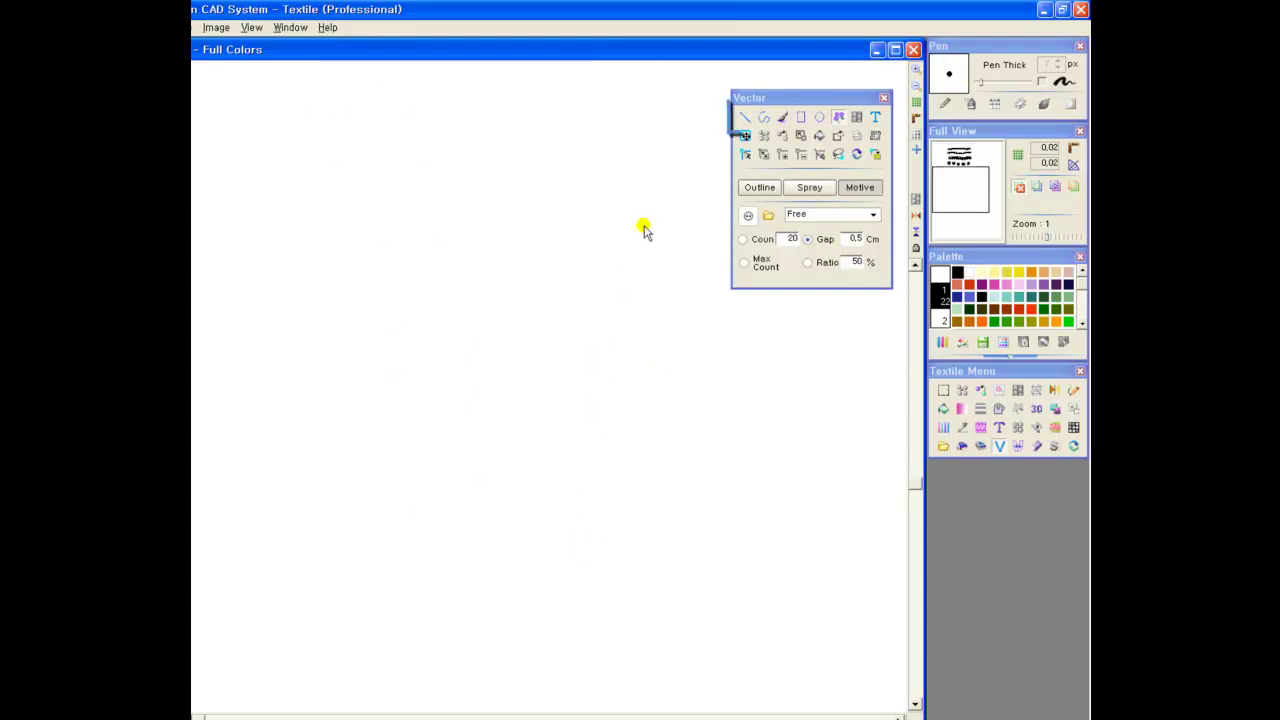
{"action": "left_click", "coordinate": [744, 119]}
{"action": "left_click", "coordinate": [331, 182]}
{"action": "left_click", "coordinate": [636, 181]}
{"action": "right_click", "coordinate": [628, 210]}
{"action": "left_click", "coordinate": [745, 135]}
{"action": "left_click_drag", "start_coordinate": [302, 154], "coordinate": [462, 206]}
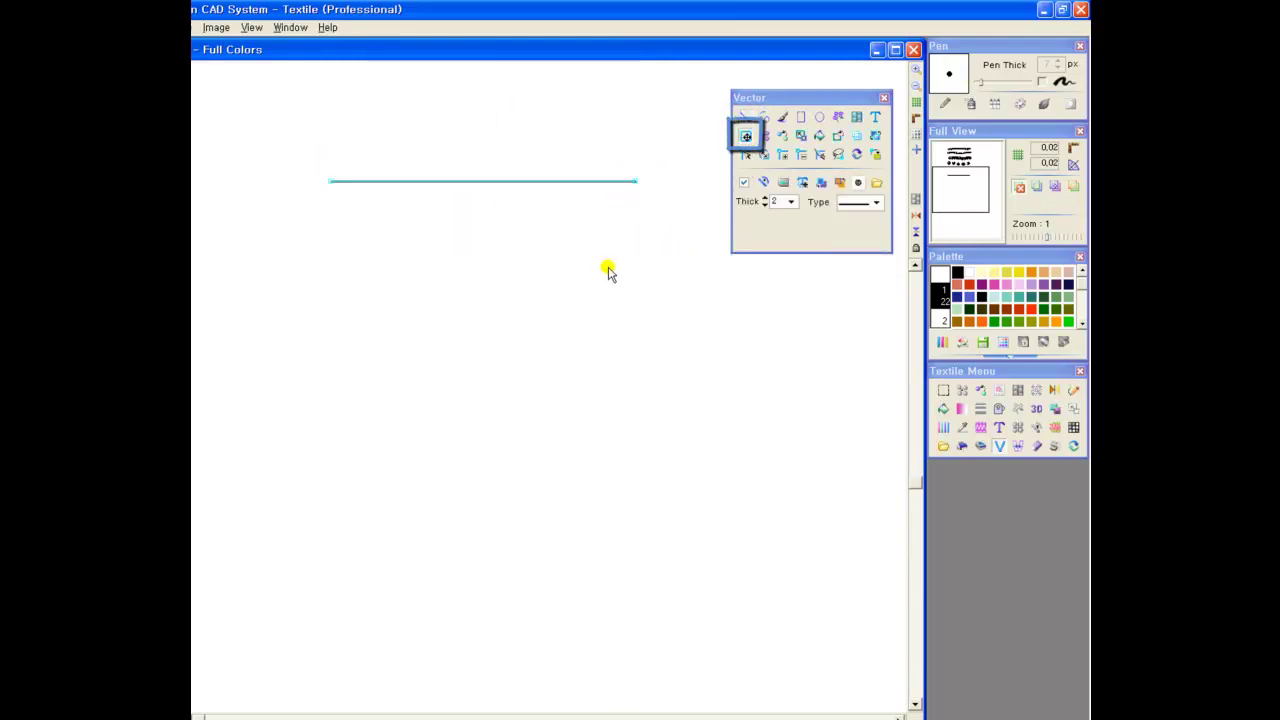
Apply the anchor motif from the Vector Motive Library along the selected line with Image Spray's Motive mode
{"action": "left_click", "coordinate": [841, 118]}
{"action": "left_click", "coordinate": [848, 188]}
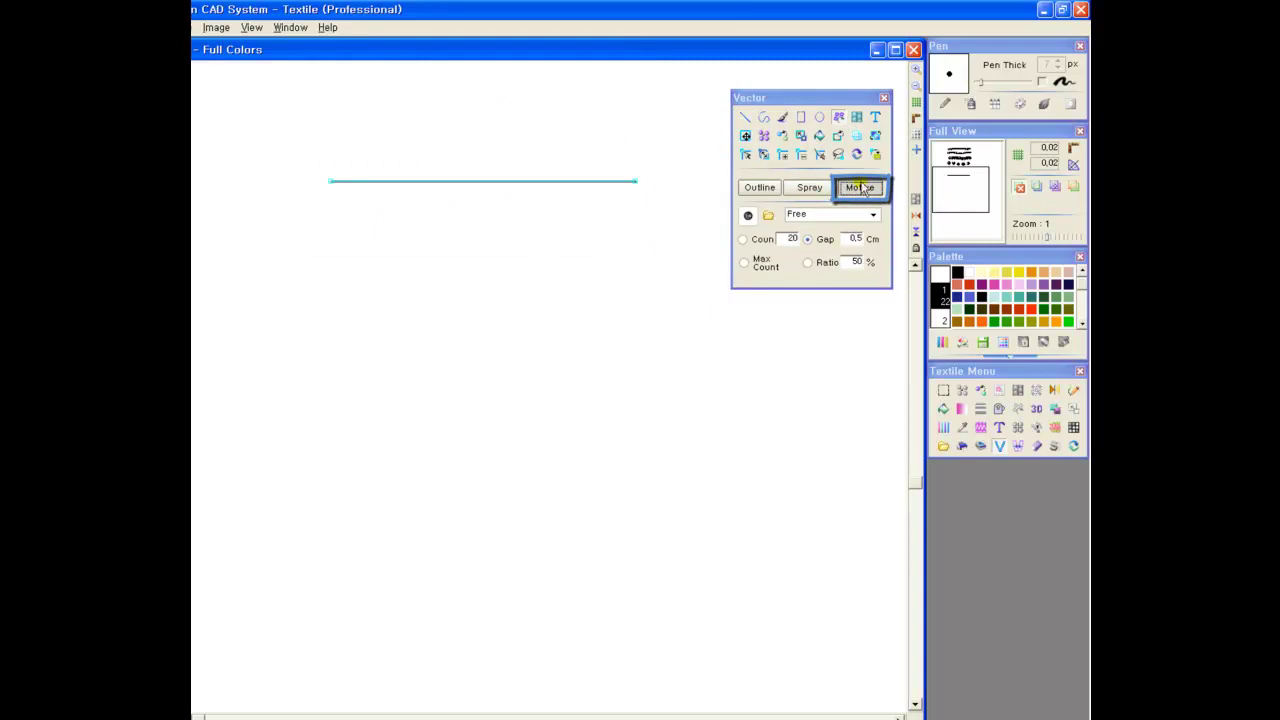
{"action": "left_click", "coordinate": [764, 215]}
{"action": "double_click", "coordinate": [466, 363]}
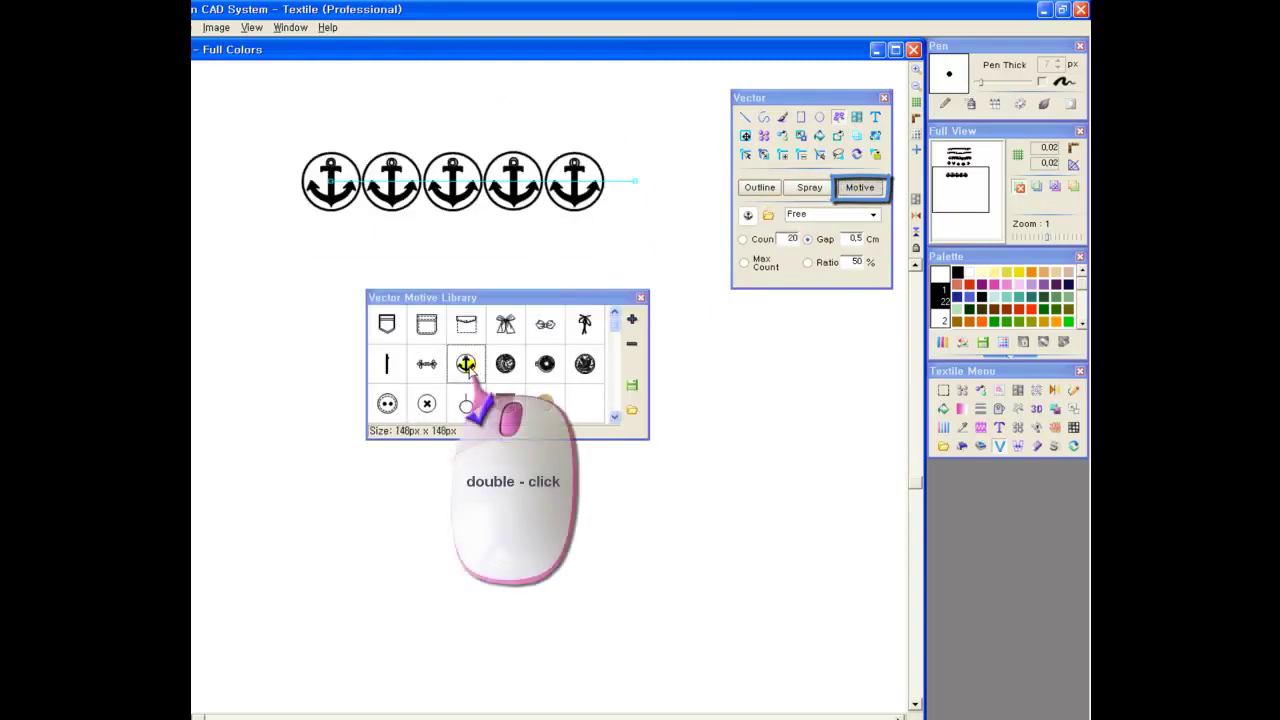
Replace the line's motif with the ribbon bow, the motif next to it, and finally the tied-string bow
{"action": "double_click", "coordinate": [506, 324]}
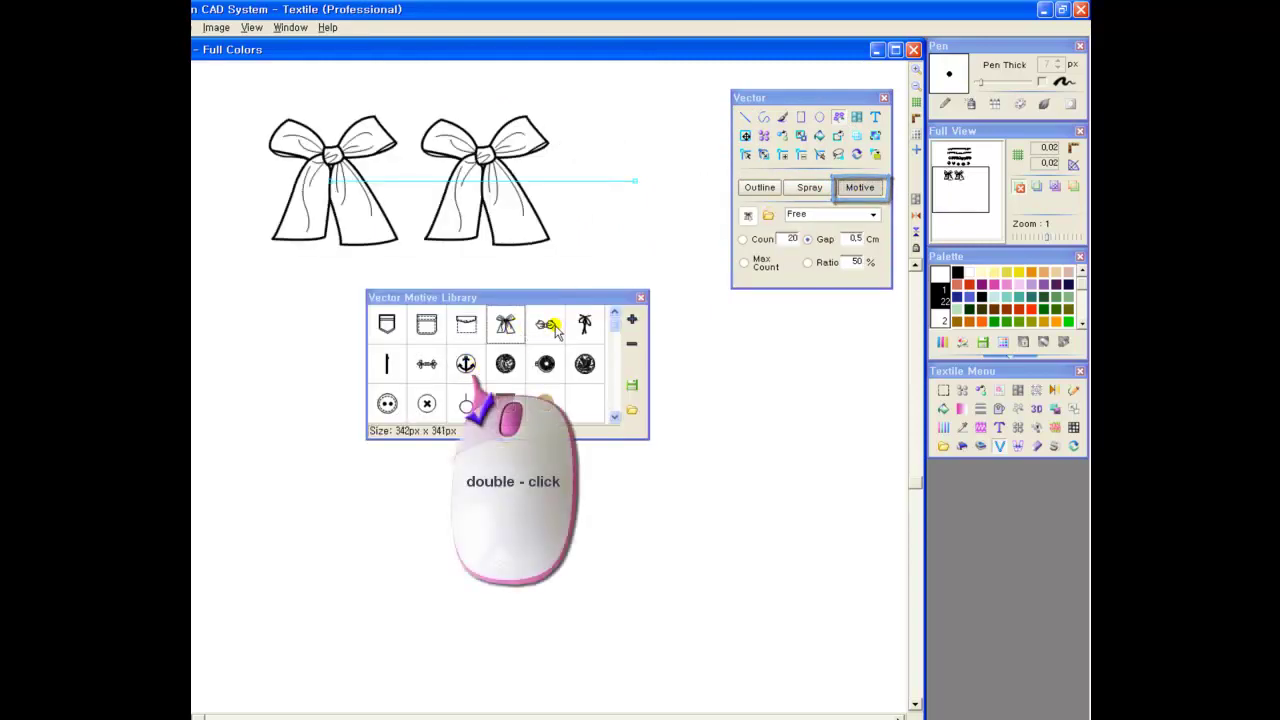
{"action": "double_click", "coordinate": [545, 324]}
{"action": "double_click", "coordinate": [587, 325]}
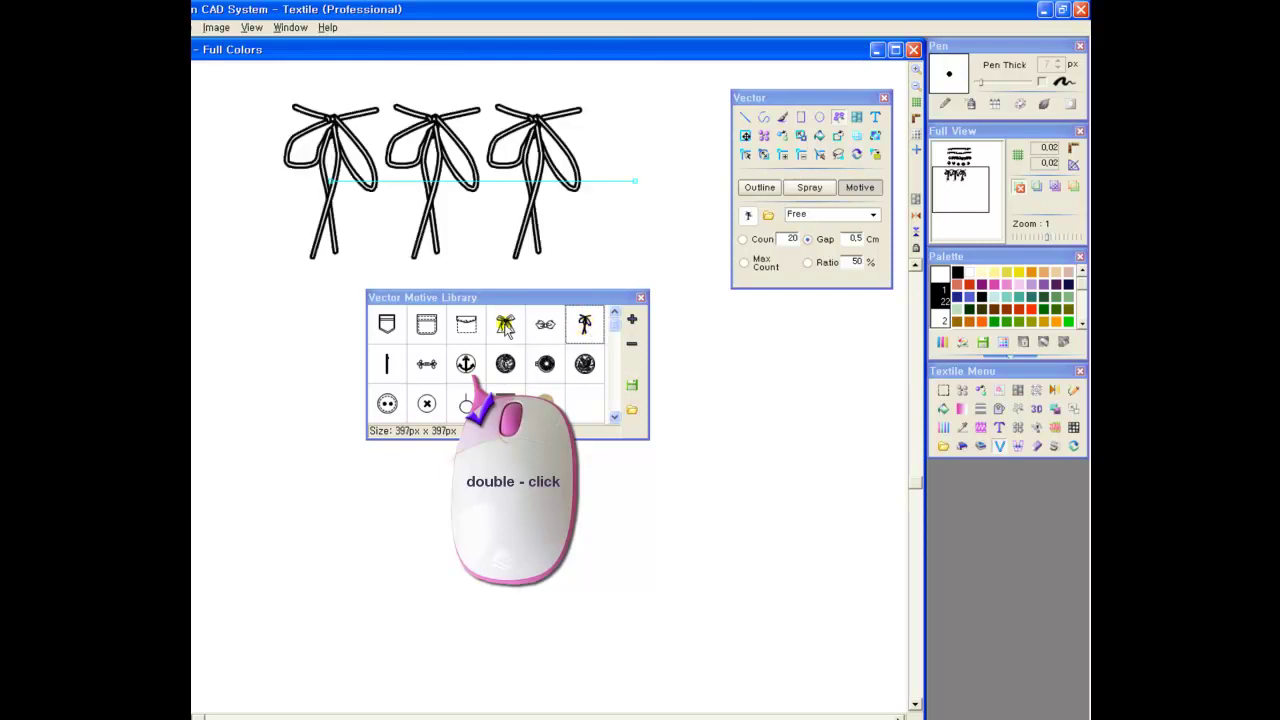
Replace the line's motif with the round paisley button from the Vector Motive Library and close the library
{"action": "double_click", "coordinate": [585, 363]}
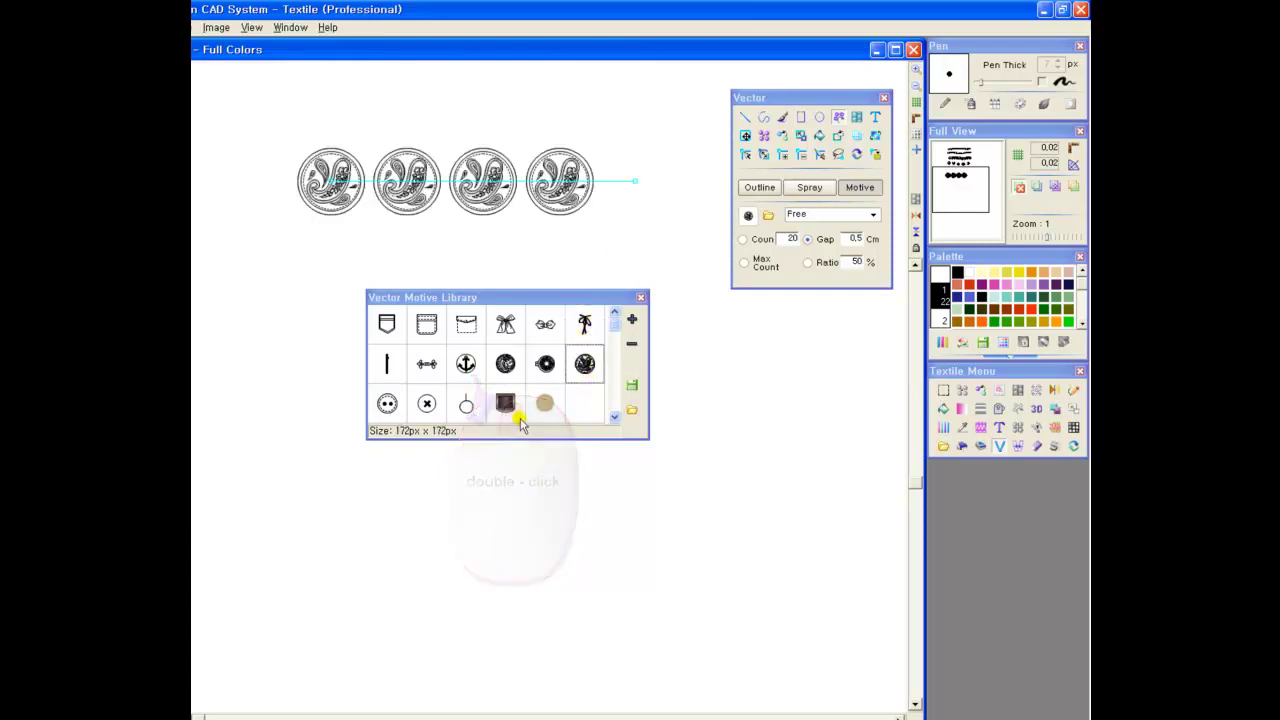
{"action": "left_click", "coordinate": [641, 297]}
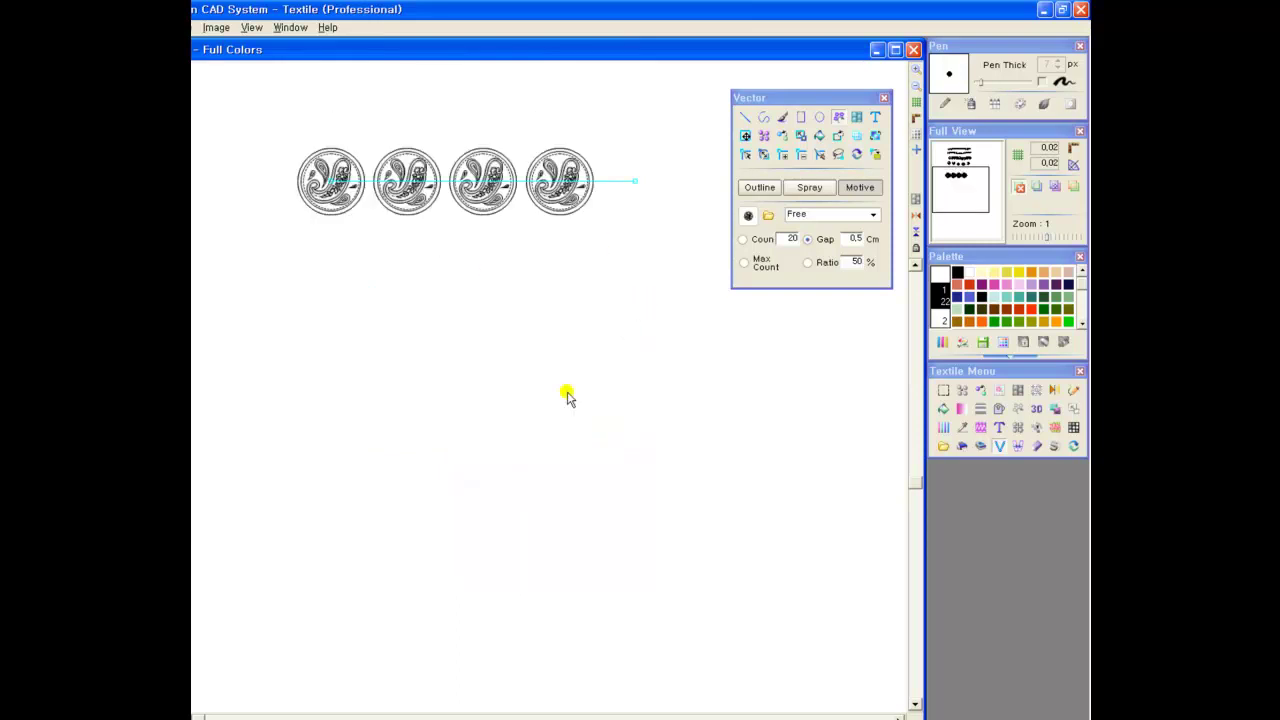
Draw a small freehand leaf shape with a thickness of 2 below the paisley button row and select it
{"action": "left_click", "coordinate": [784, 119]}
{"action": "mouse_move", "coordinate": [484, 322]}
{"action": "left_mouse_down"}
{"action": "mouse_move", "coordinate": [491, 289]}
{"action": "mouse_move", "coordinate": [508, 288]}
{"action": "mouse_move", "coordinate": [518, 313]}
{"action": "left_mouse_up"}
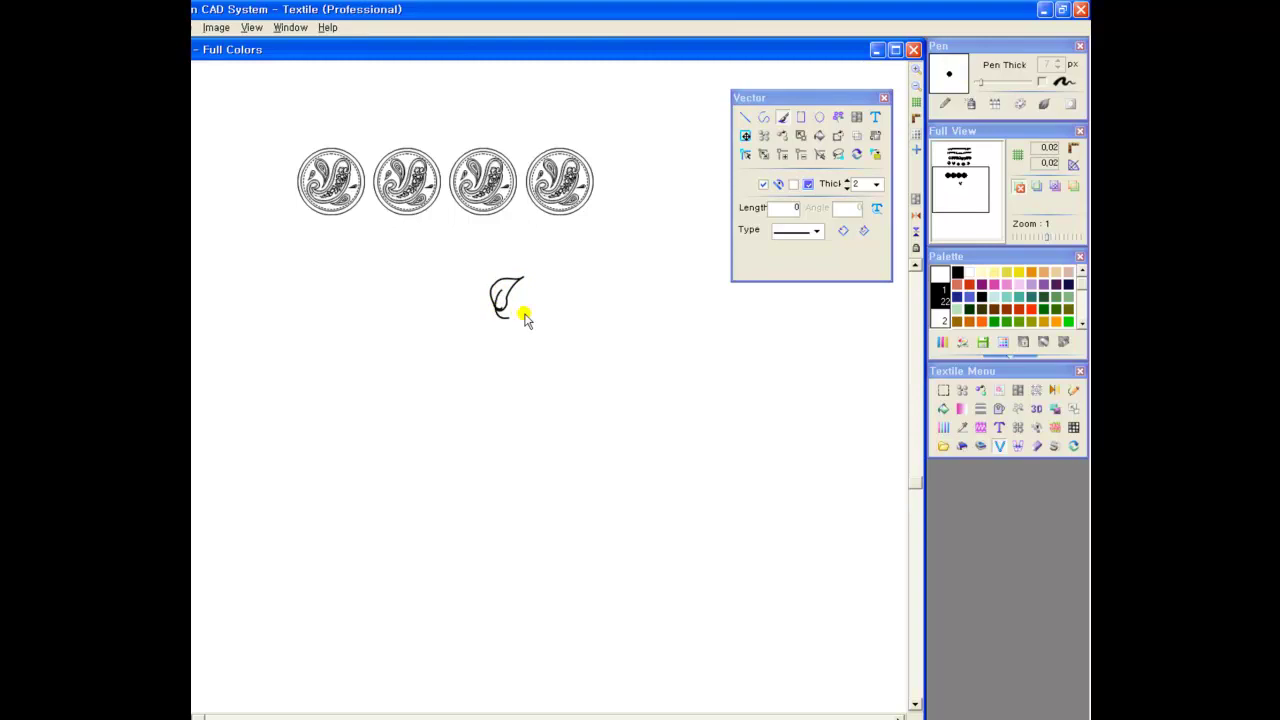
{"action": "left_click", "coordinate": [746, 136]}
{"action": "left_click_drag", "start_coordinate": [465, 251], "coordinate": [540, 336]}
Add the selected leaf drawing to the Vector Motive Library from Image Spray's Motive mode
{"action": "left_click", "coordinate": [839, 118]}
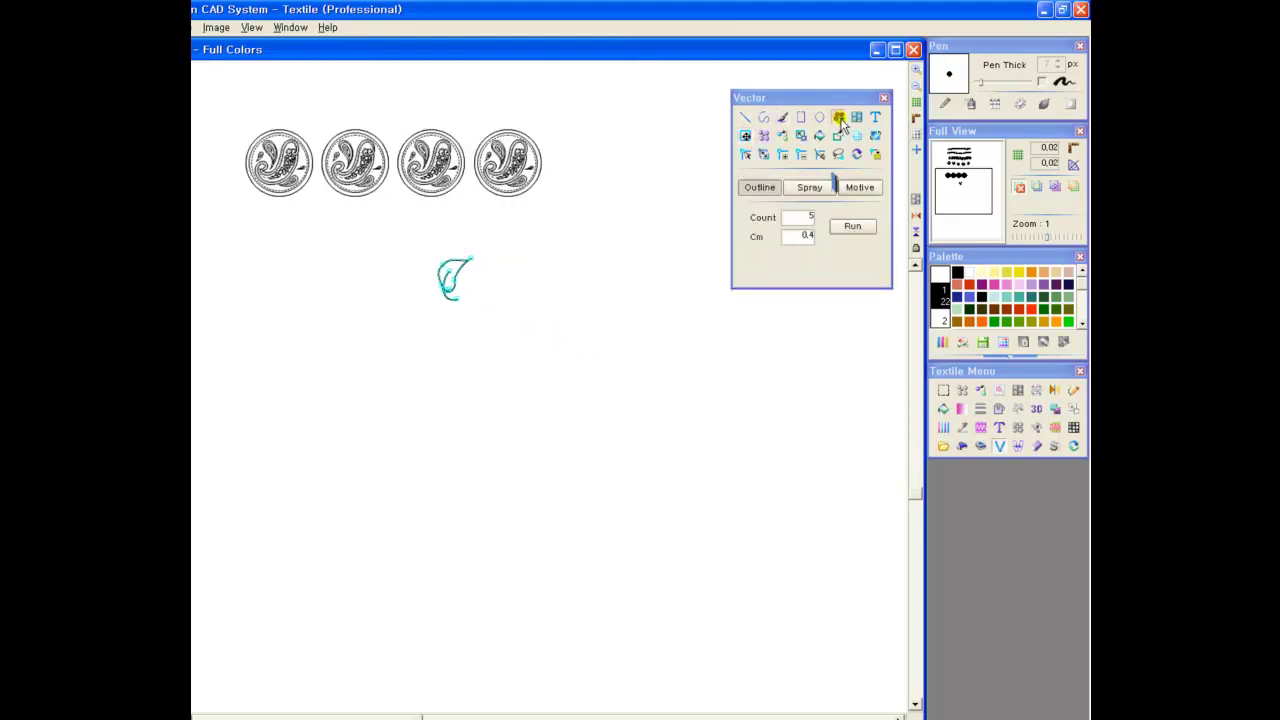
{"action": "left_click", "coordinate": [859, 187]}
{"action": "left_click", "coordinate": [803, 170]}
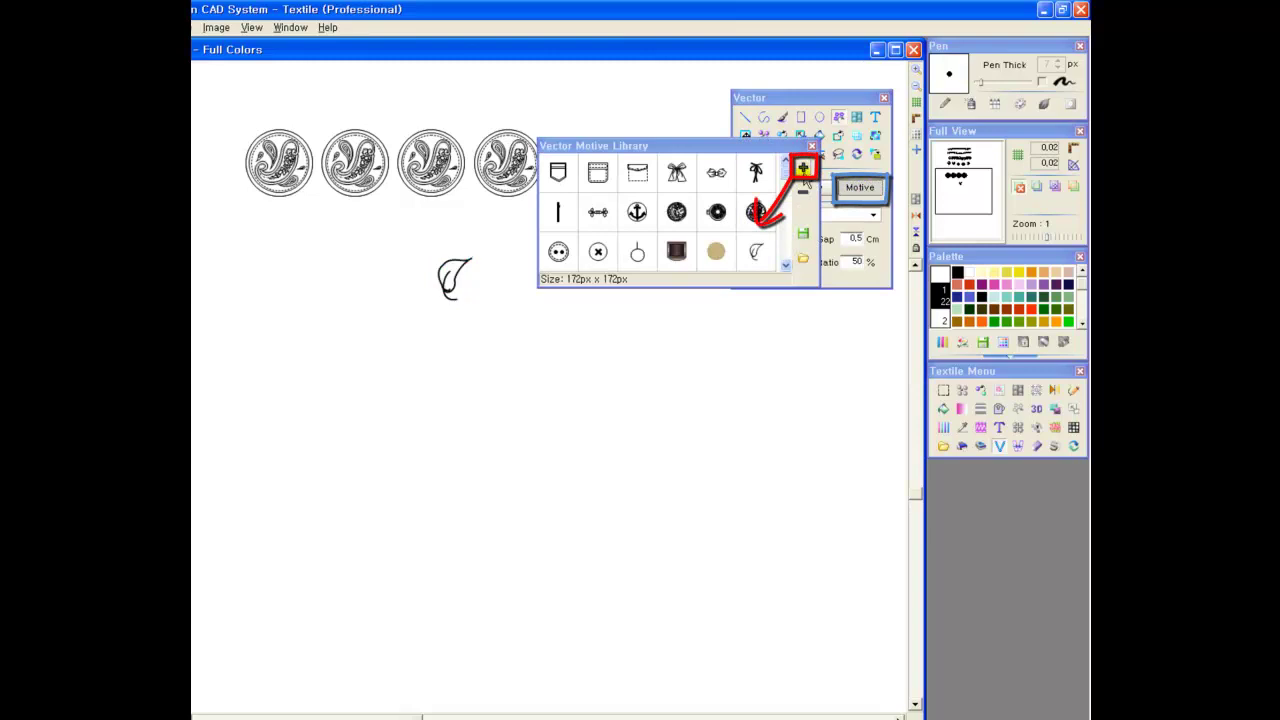
Choose the new leaf motif from the library and apply it along freehand strokes in the empty area
{"action": "left_click", "coordinate": [754, 256]}
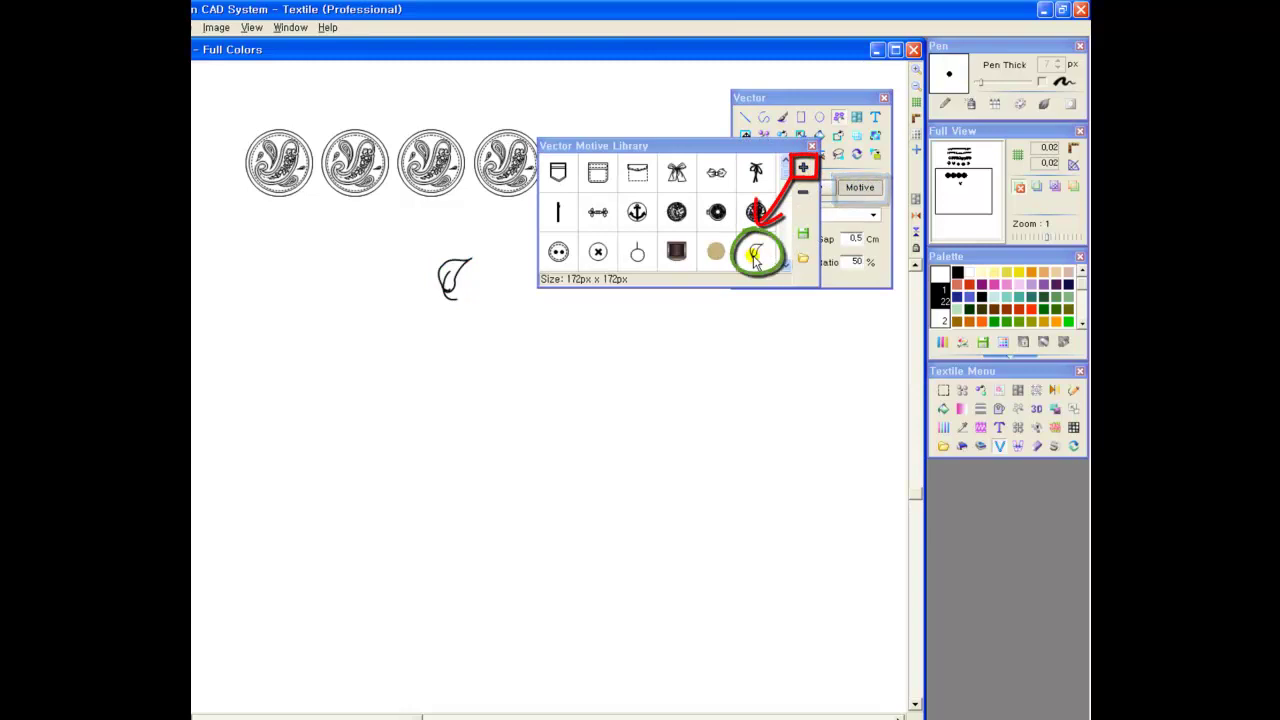
{"action": "left_click", "coordinate": [811, 146]}
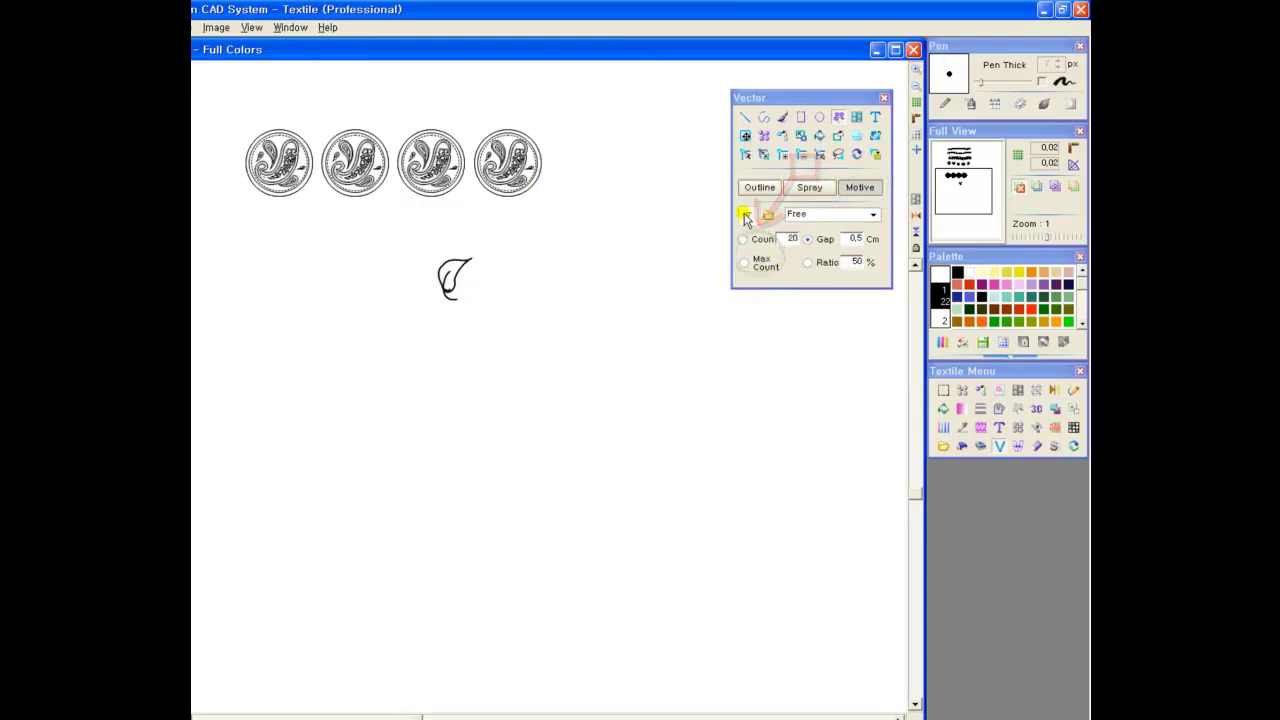
{"action": "left_click_drag", "start_coordinate": [277, 350], "coordinate": [652, 338]}
{"action": "mouse_move", "coordinate": [652, 168]}
{"action": "left_mouse_down"}
{"action": "mouse_move", "coordinate": [645, 190]}
{"action": "mouse_move", "coordinate": [710, 371]}
{"action": "left_mouse_up"}
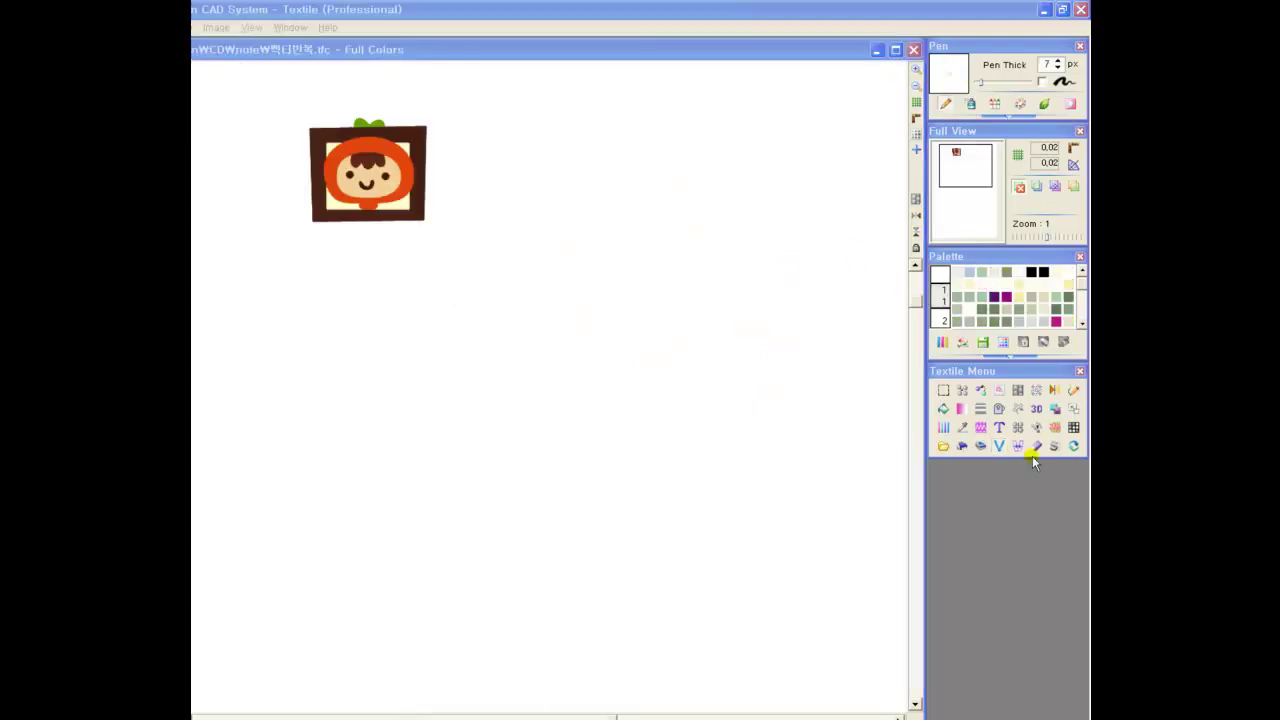
Open the vector tools and select all the objects of the framed face motif
{"action": "left_click", "coordinate": [1000, 447]}
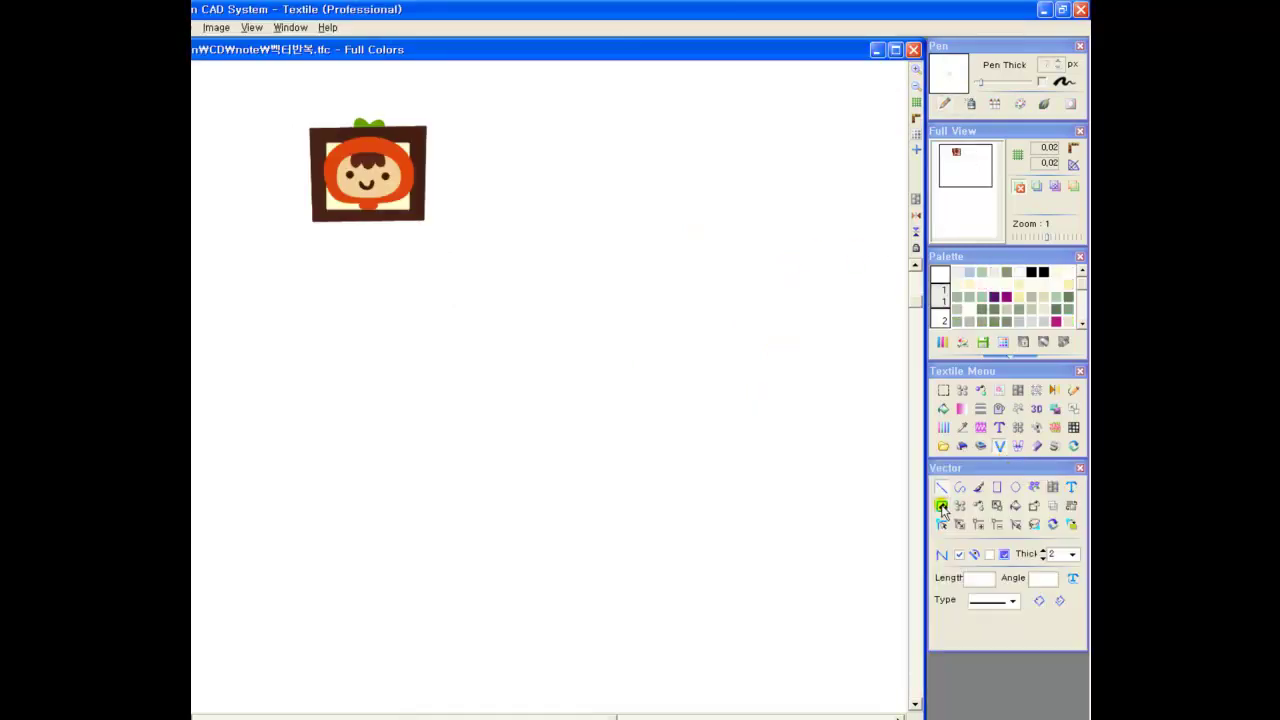
{"action": "left_click", "coordinate": [941, 506]}
{"action": "left_click_drag", "start_coordinate": [265, 100], "coordinate": [430, 225]}
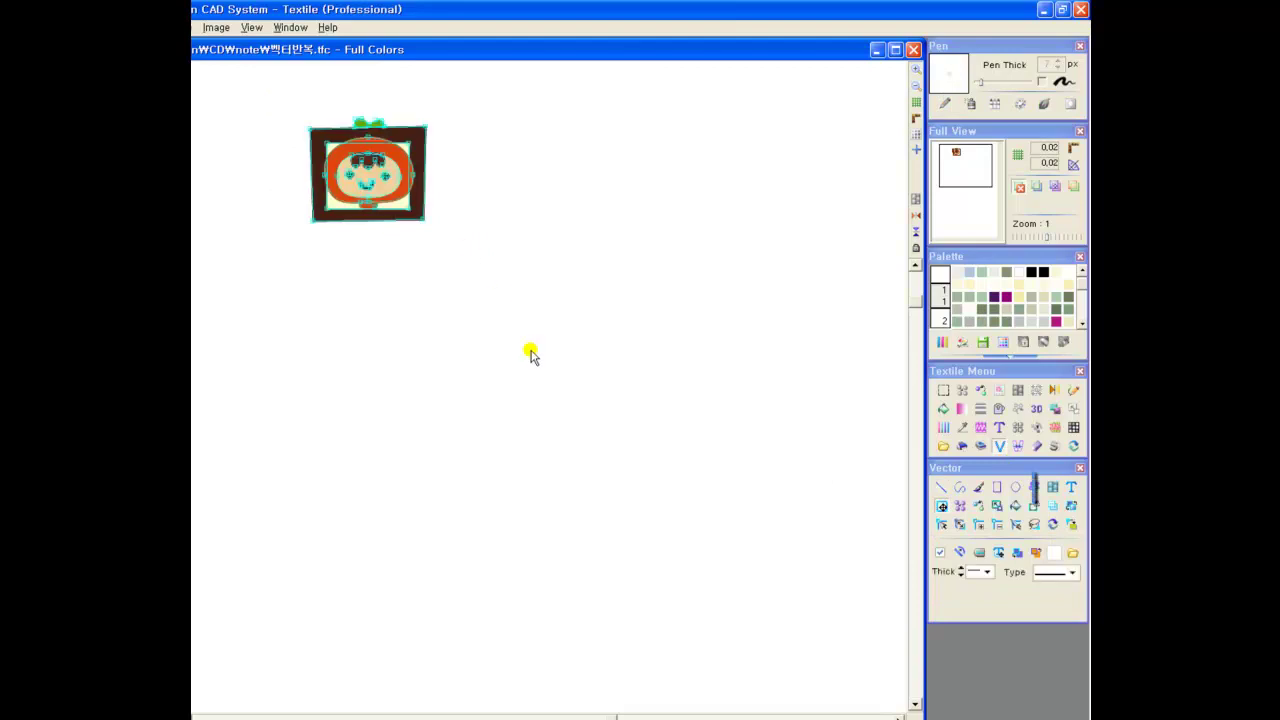
Start Vector Repetition on the framed face motif and spread out a Normal repeat of four by four copies
{"action": "left_click", "coordinate": [1054, 490]}
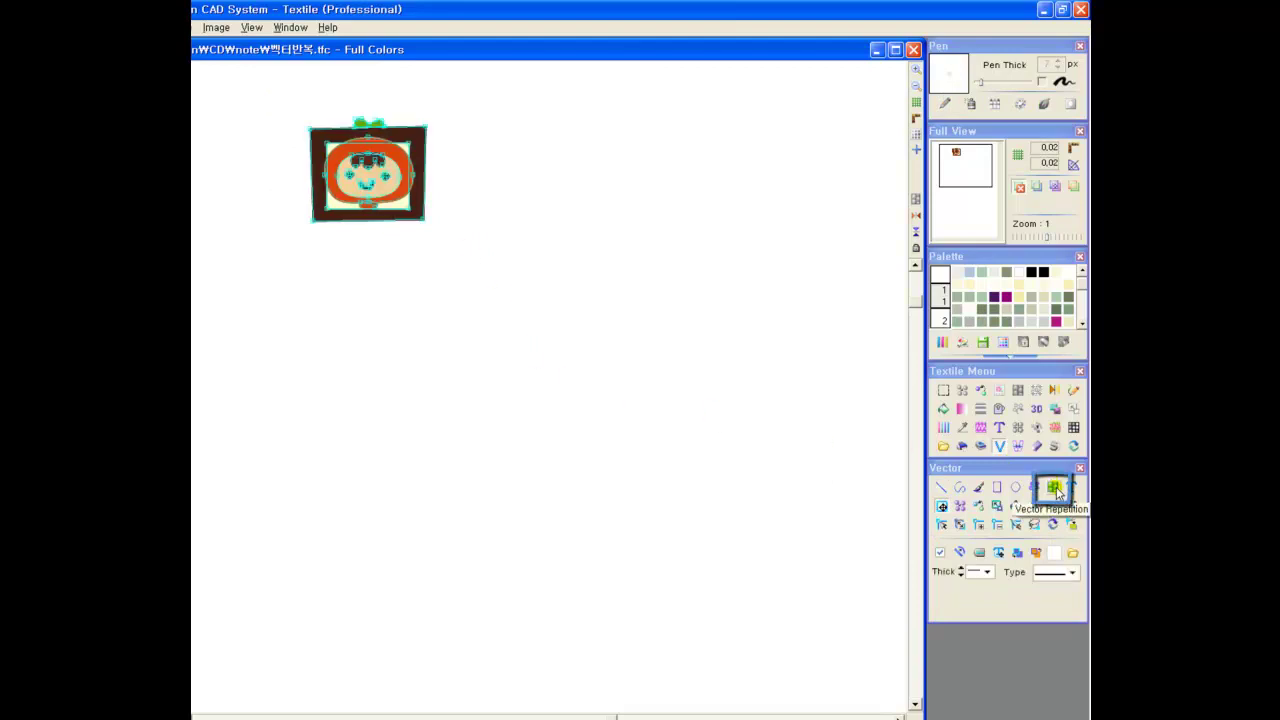
{"action": "left_click", "coordinate": [1054, 490]}
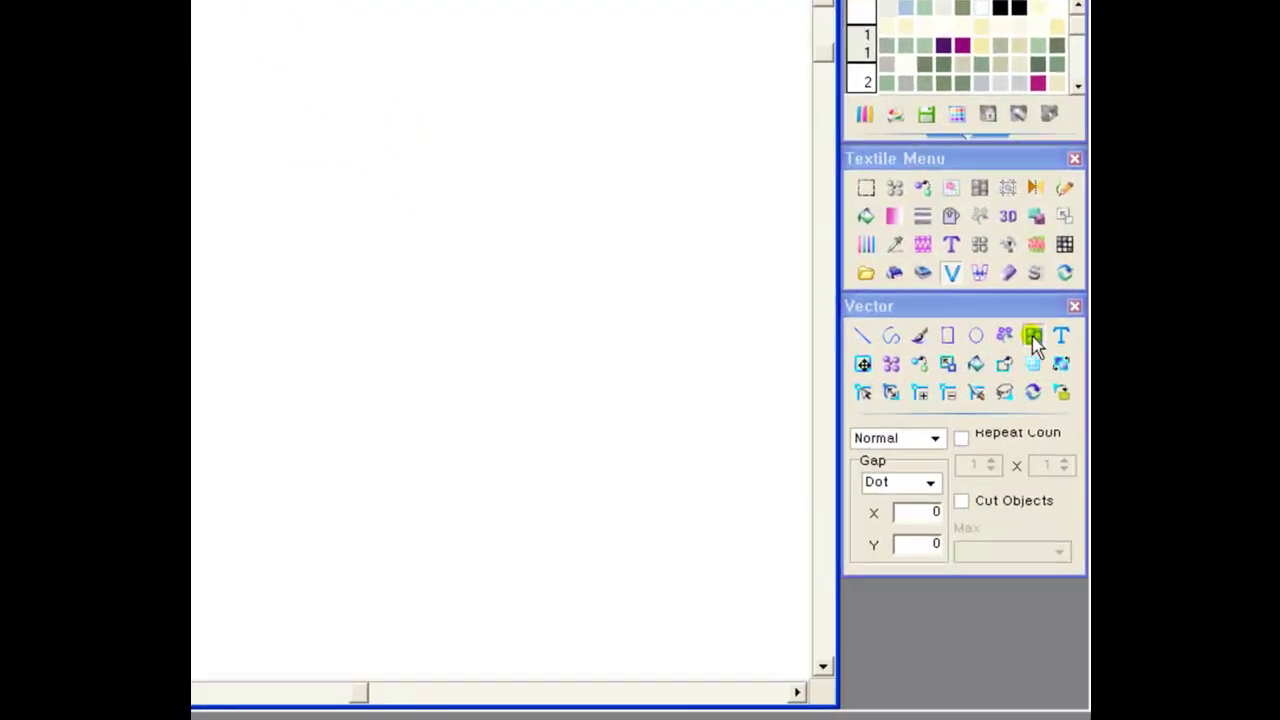
{"action": "left_click", "coordinate": [934, 438]}
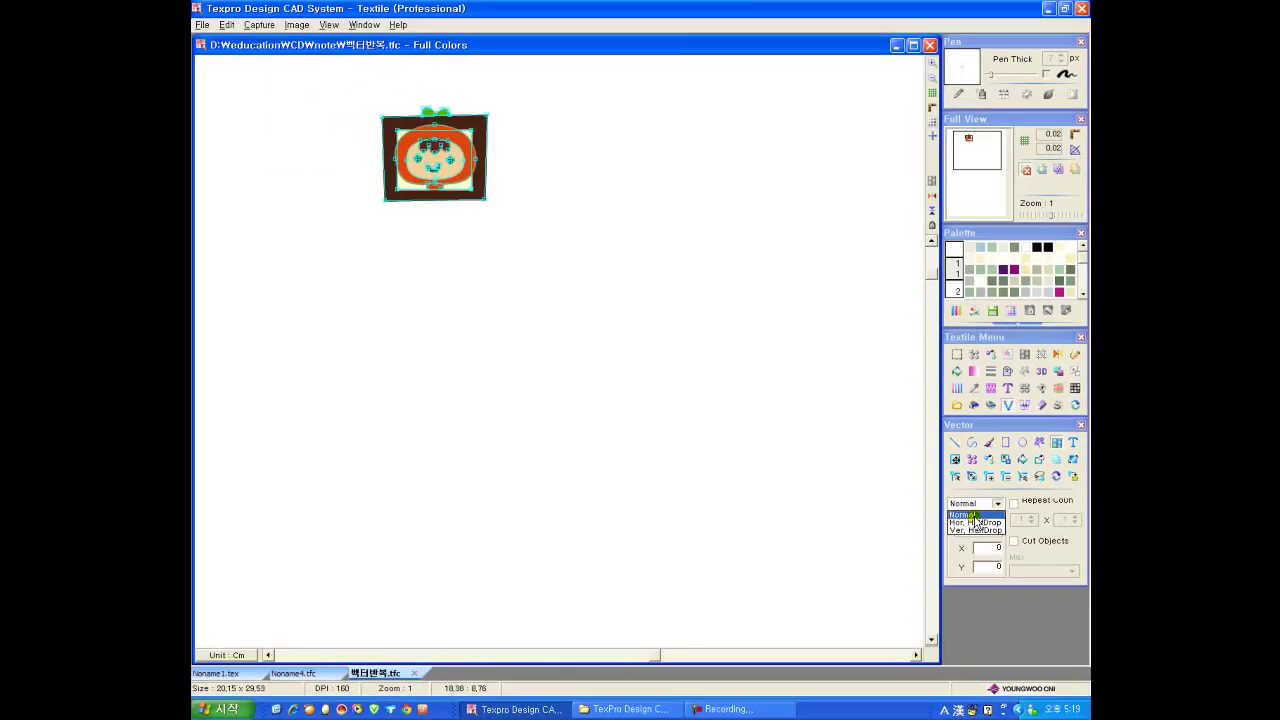
{"action": "left_click", "coordinate": [974, 515]}
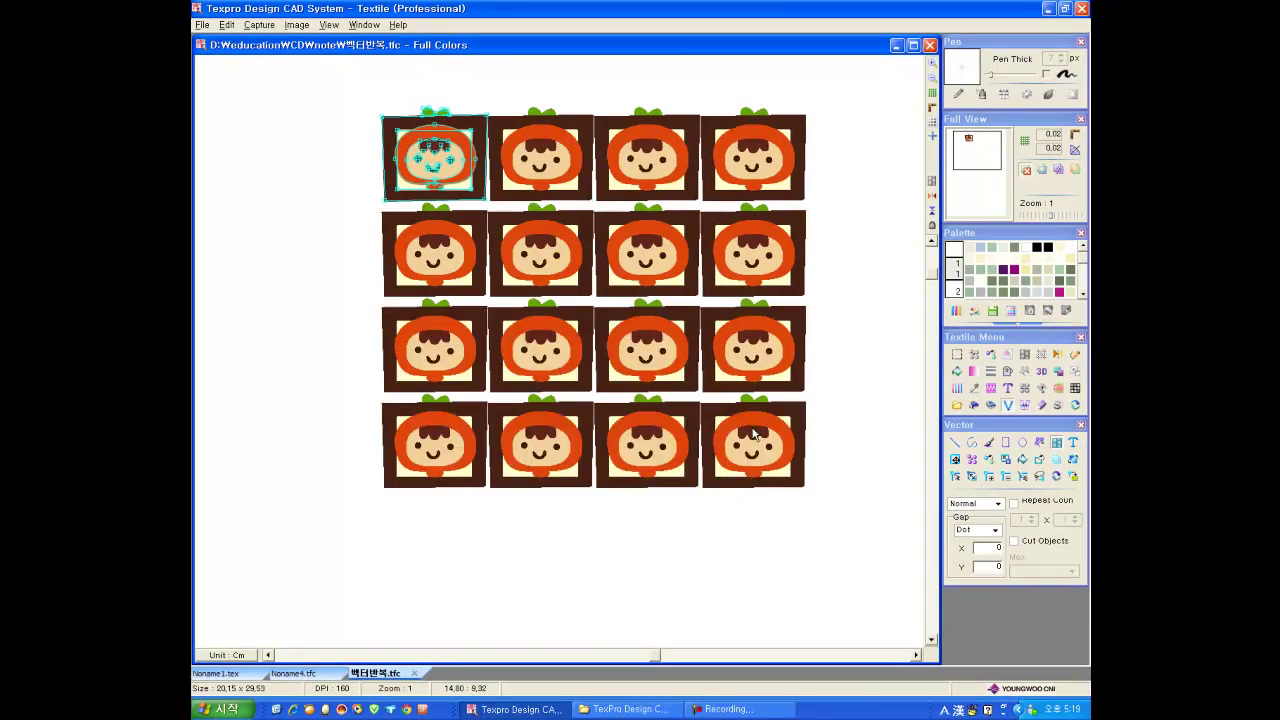
Switch the repeat to Hor. HalfDrop and extend the staggered rows across the canvas
{"action": "left_click", "coordinate": [997, 505]}
{"action": "left_click", "coordinate": [984, 522]}
{"action": "left_click_drag", "start_coordinate": [700, 368], "coordinate": [771, 460]}
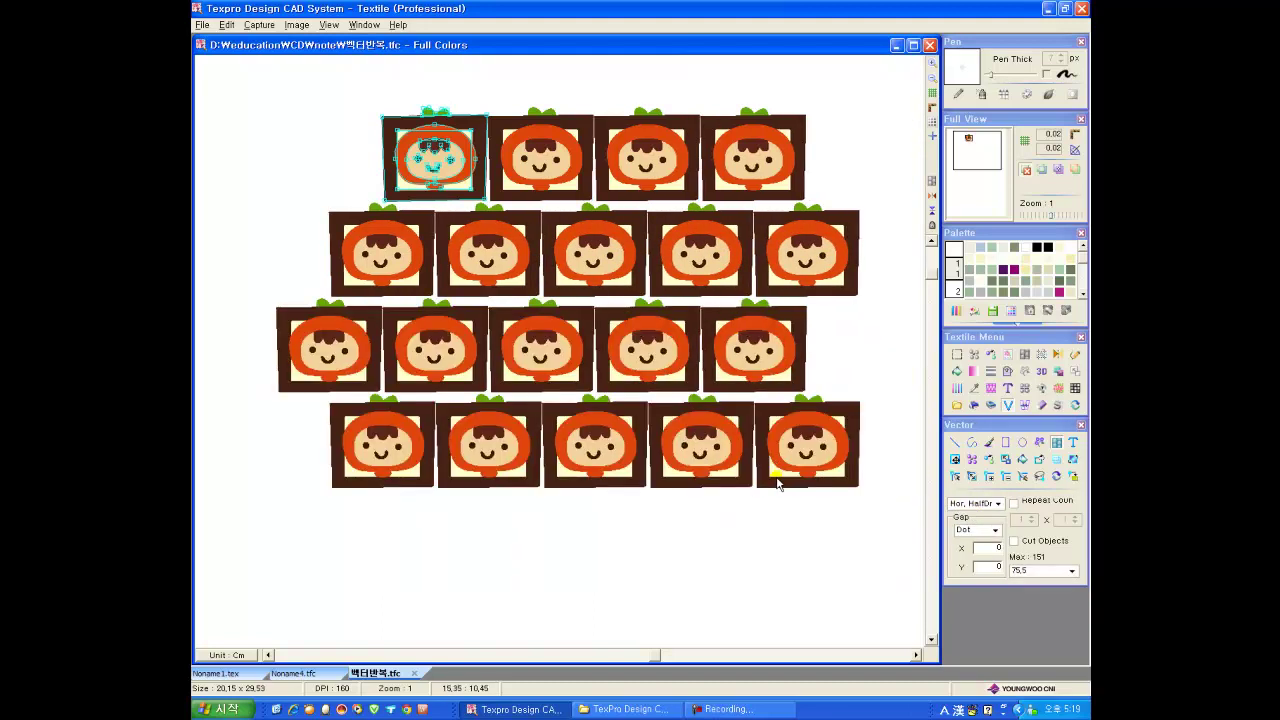
{"action": "left_click_drag", "start_coordinate": [778, 486], "coordinate": [912, 582]}
Switch the repeat to Ver. HalfDrop and extend the staggered columns across the canvas
{"action": "left_click", "coordinate": [998, 503]}
{"action": "left_click", "coordinate": [982, 528]}
{"action": "left_click_drag", "start_coordinate": [820, 455], "coordinate": [826, 487]}
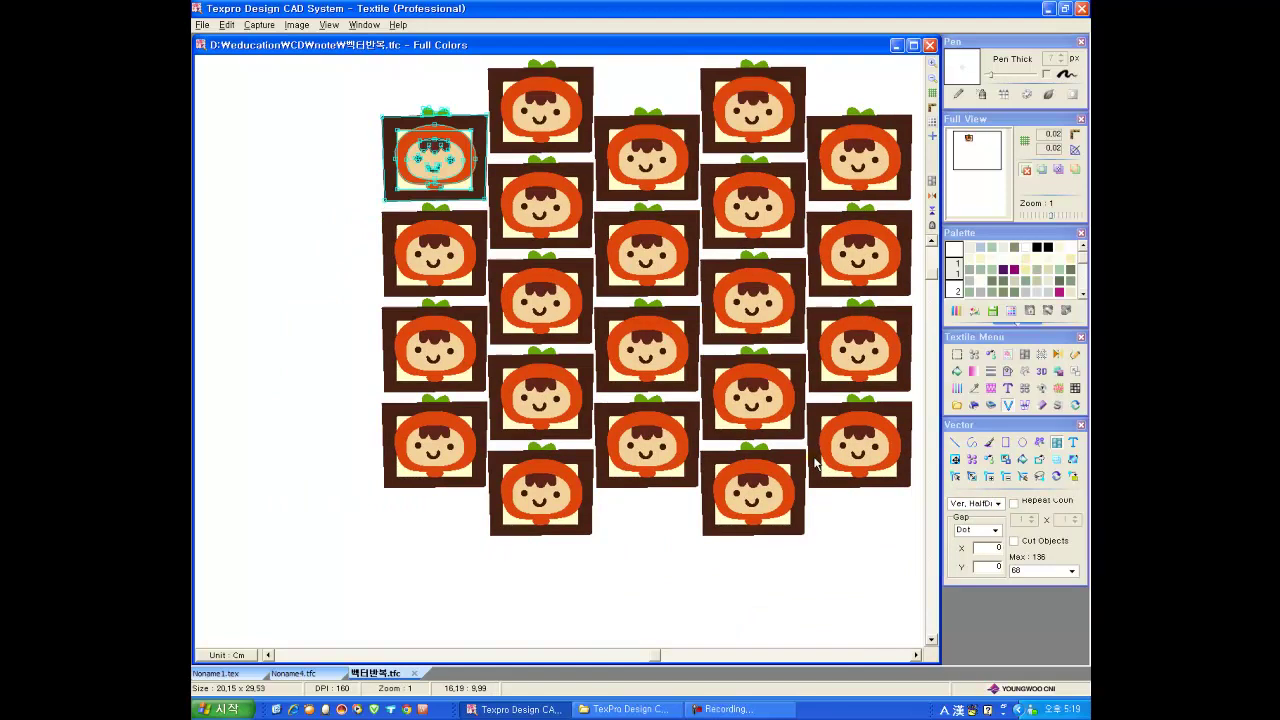
{"action": "left_click_drag", "start_coordinate": [815, 463], "coordinate": [840, 488]}
Return to the Normal repeat and set the X and Y gap in Cm, first to 1 and then to 2
{"action": "left_click", "coordinate": [976, 503]}
{"action": "left_click", "coordinate": [985, 519]}
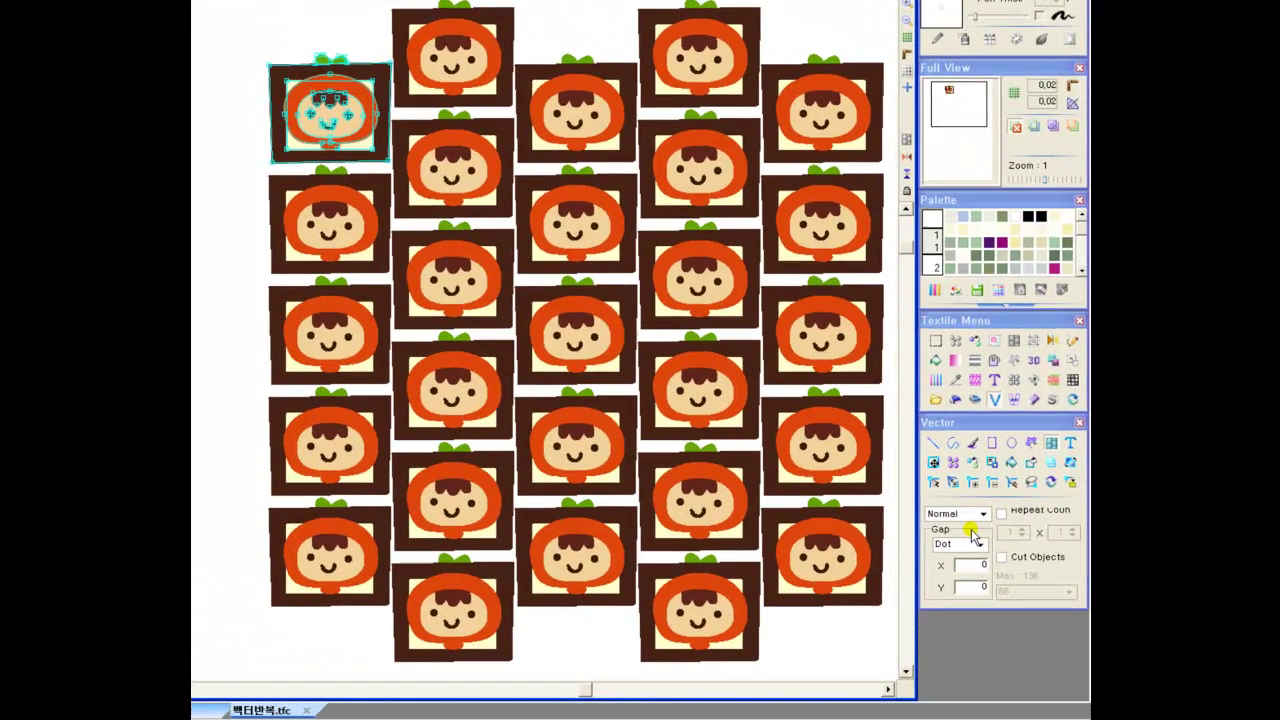
{"action": "left_click", "coordinate": [976, 542]}
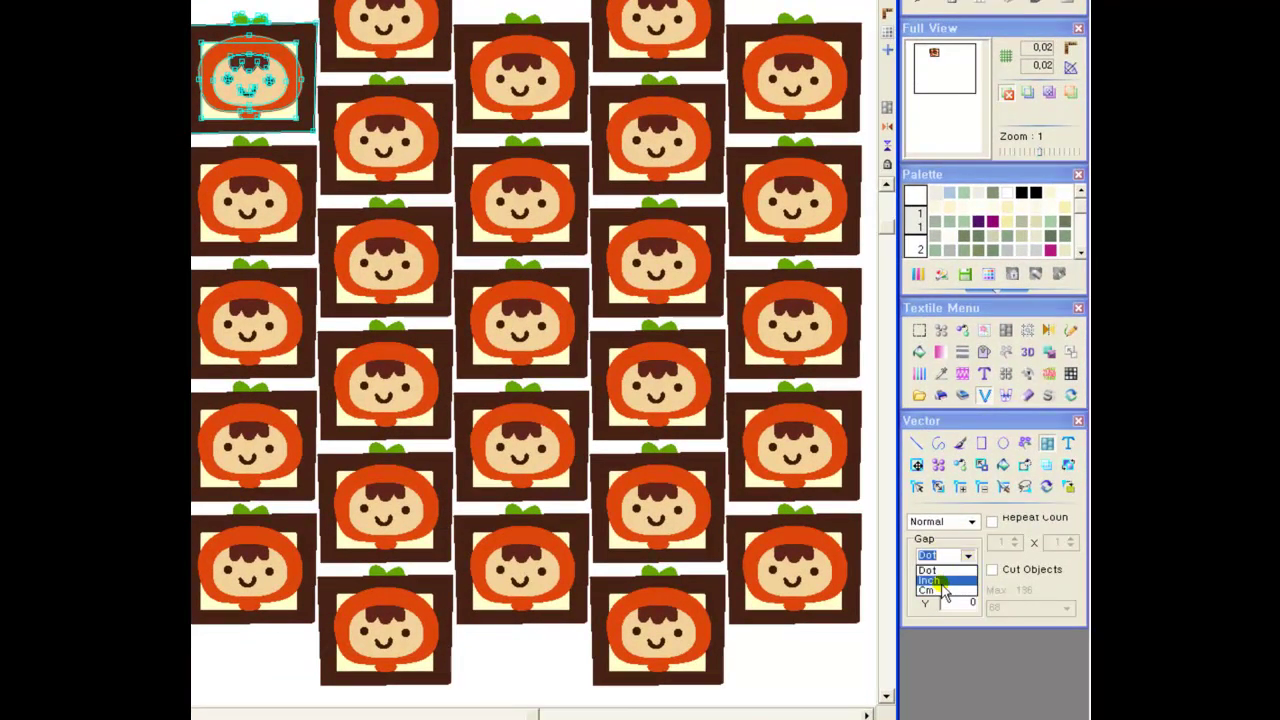
{"action": "left_click", "coordinate": [935, 590]}
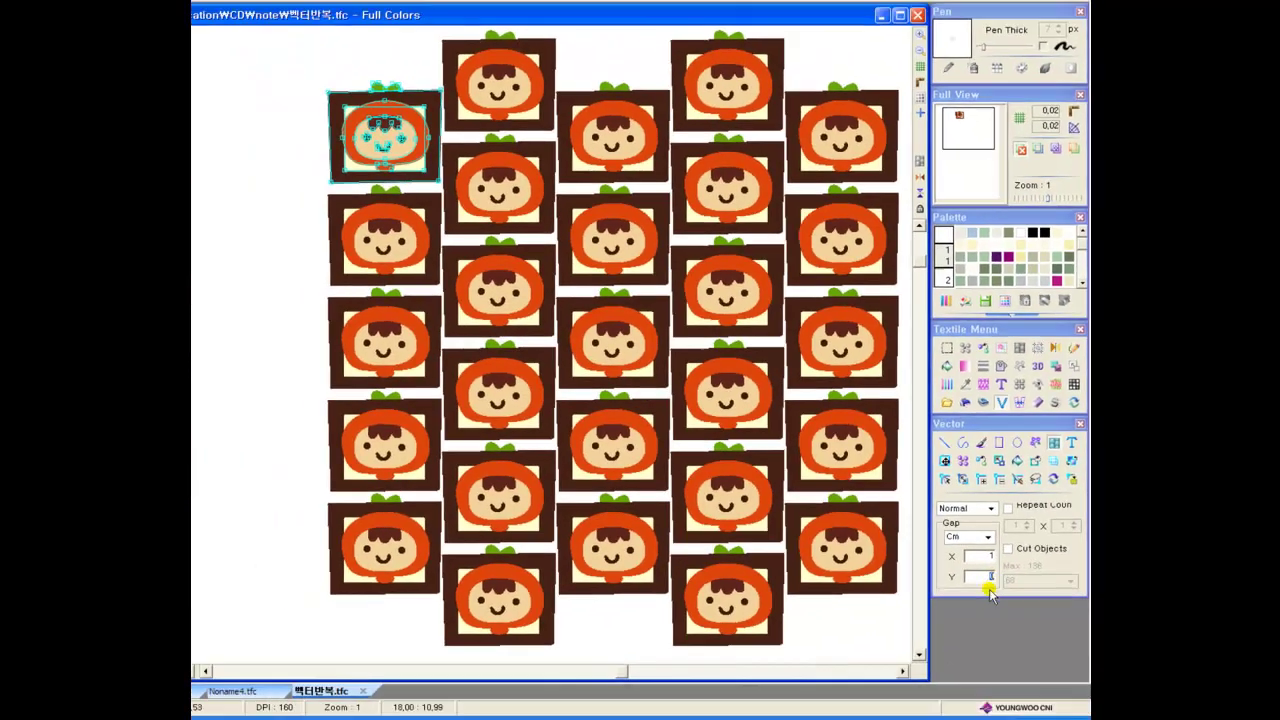
{"action": "key", "text": "Return"}
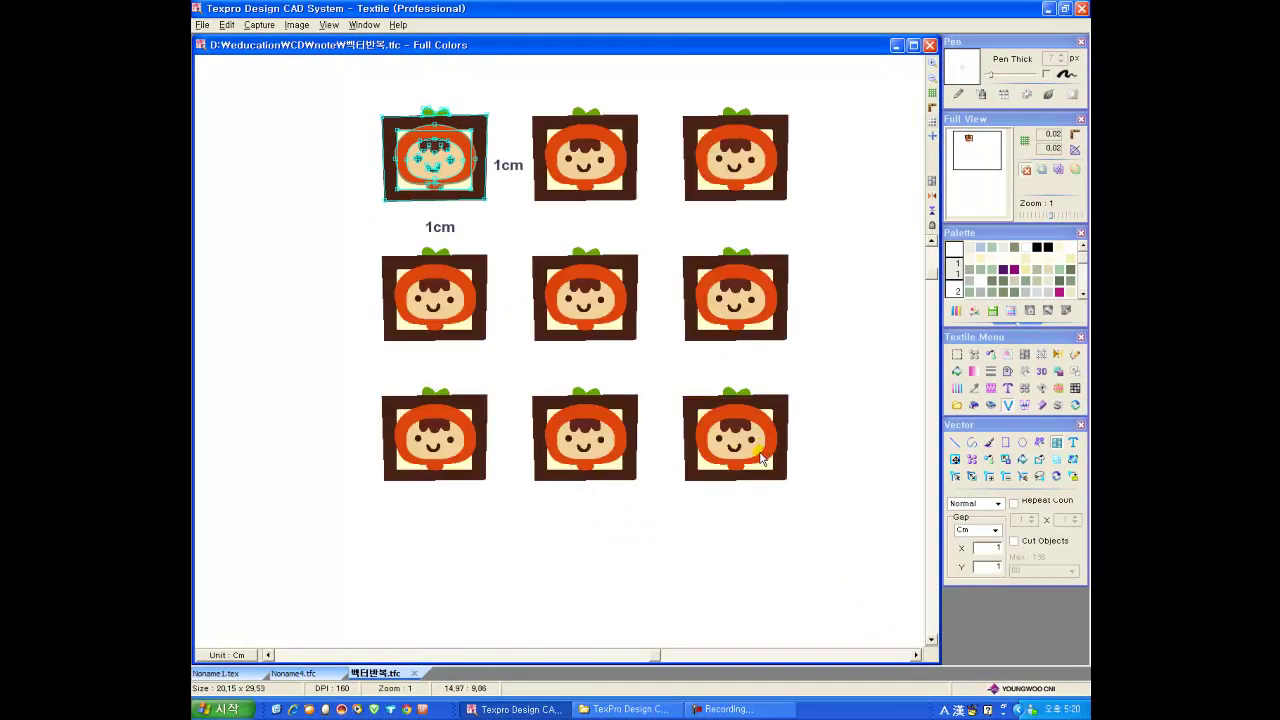
{"action": "type", "text": "2"}
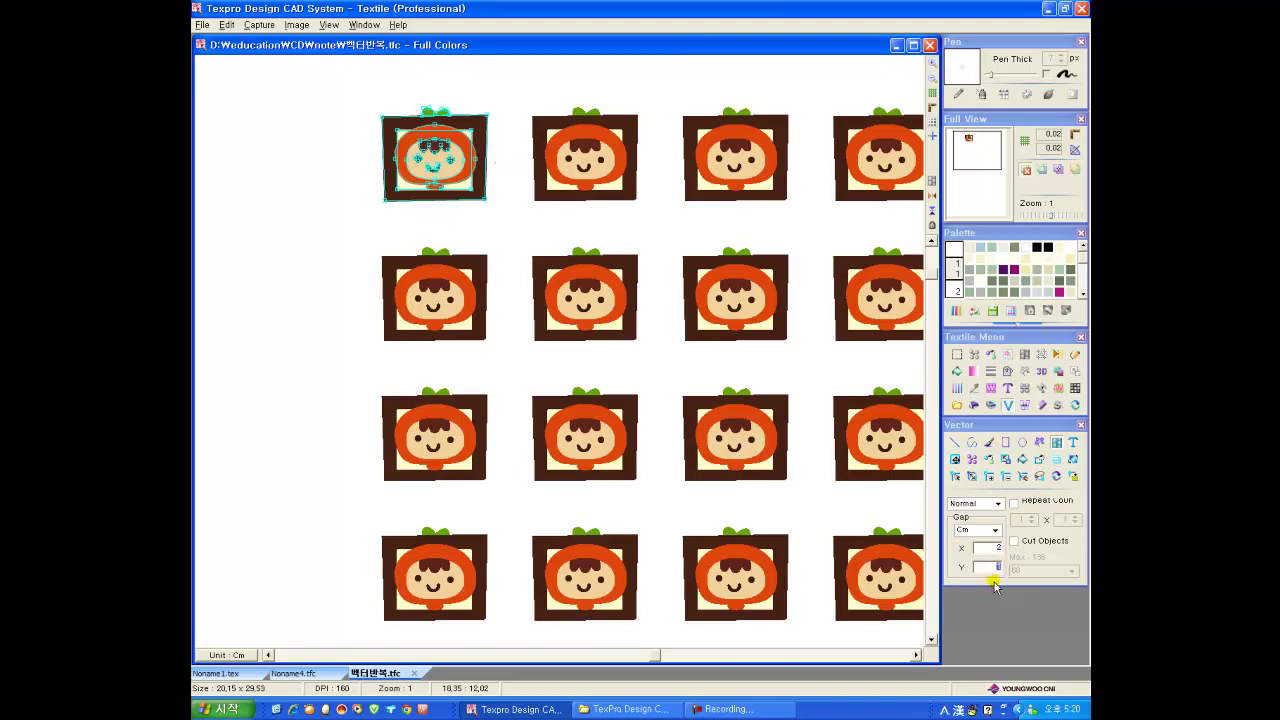
{"action": "key", "text": "Return"}
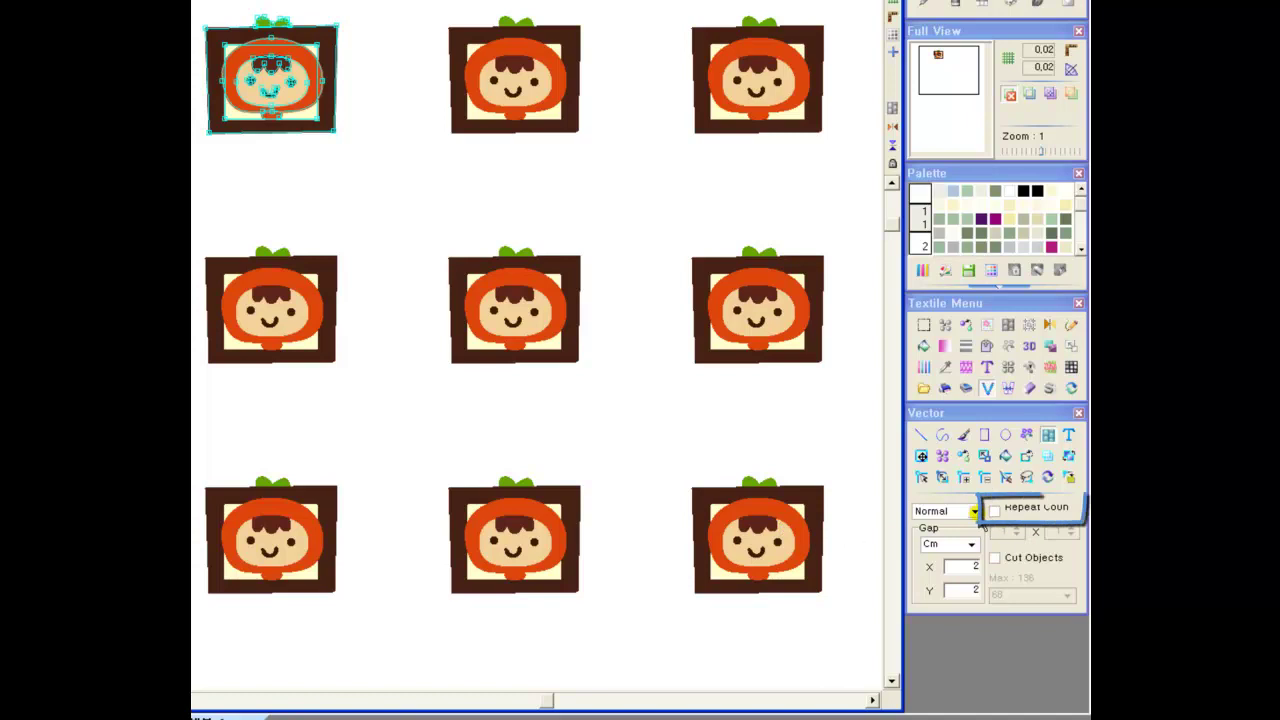
Turn on the repeat count, set it to 2 x 2, and raise the counts further
{"action": "left_click", "coordinate": [993, 511]}
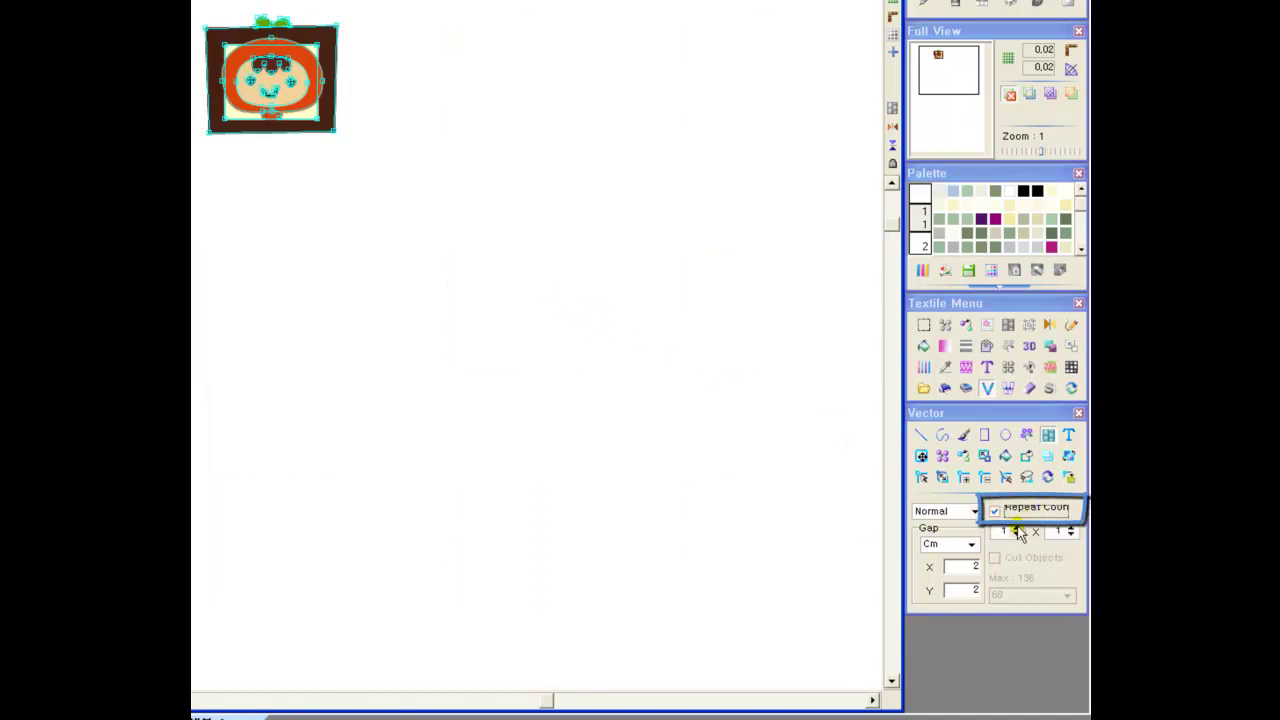
{"action": "left_click", "coordinate": [1070, 527]}
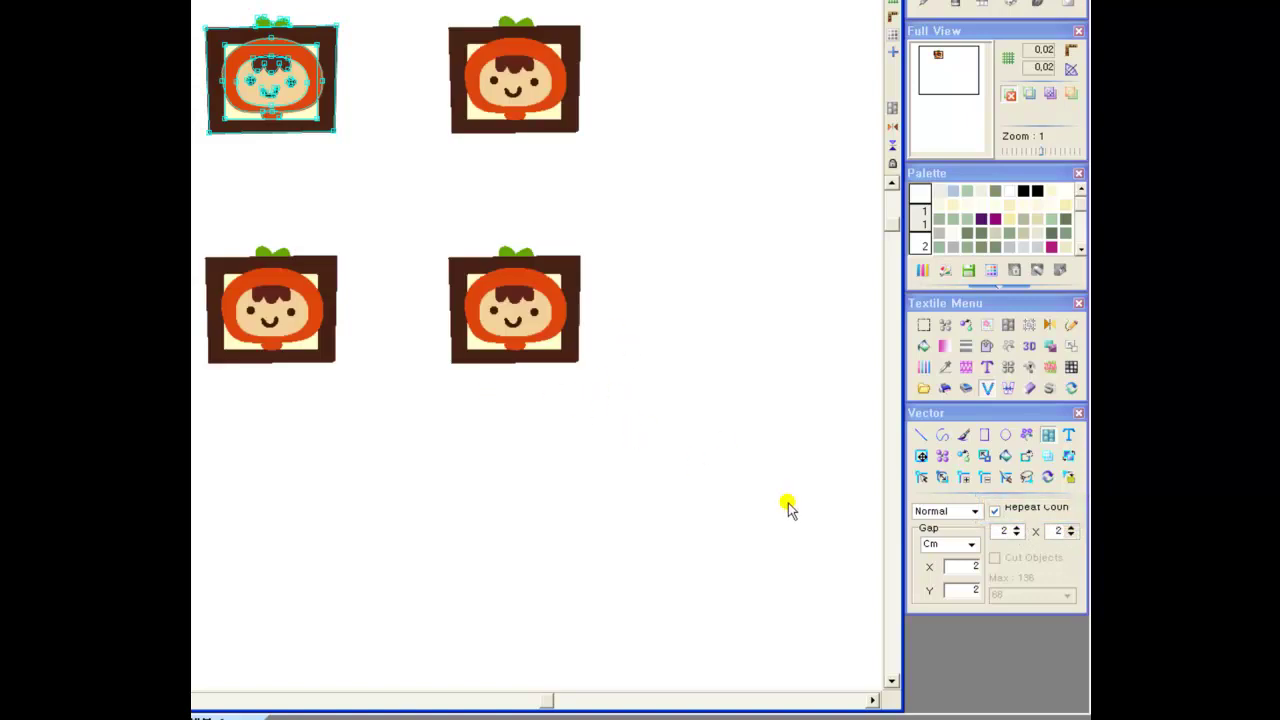
{"action": "left_click", "coordinate": [1016, 530]}
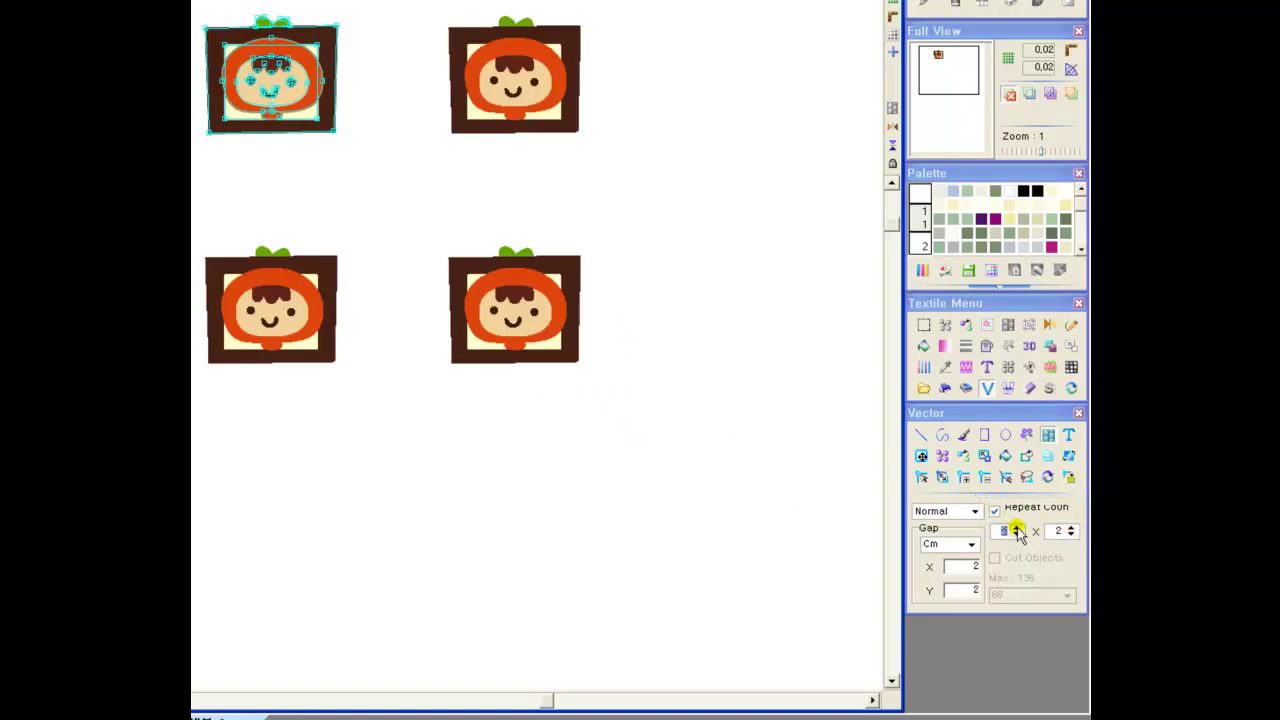
{"action": "left_click", "coordinate": [1070, 527]}
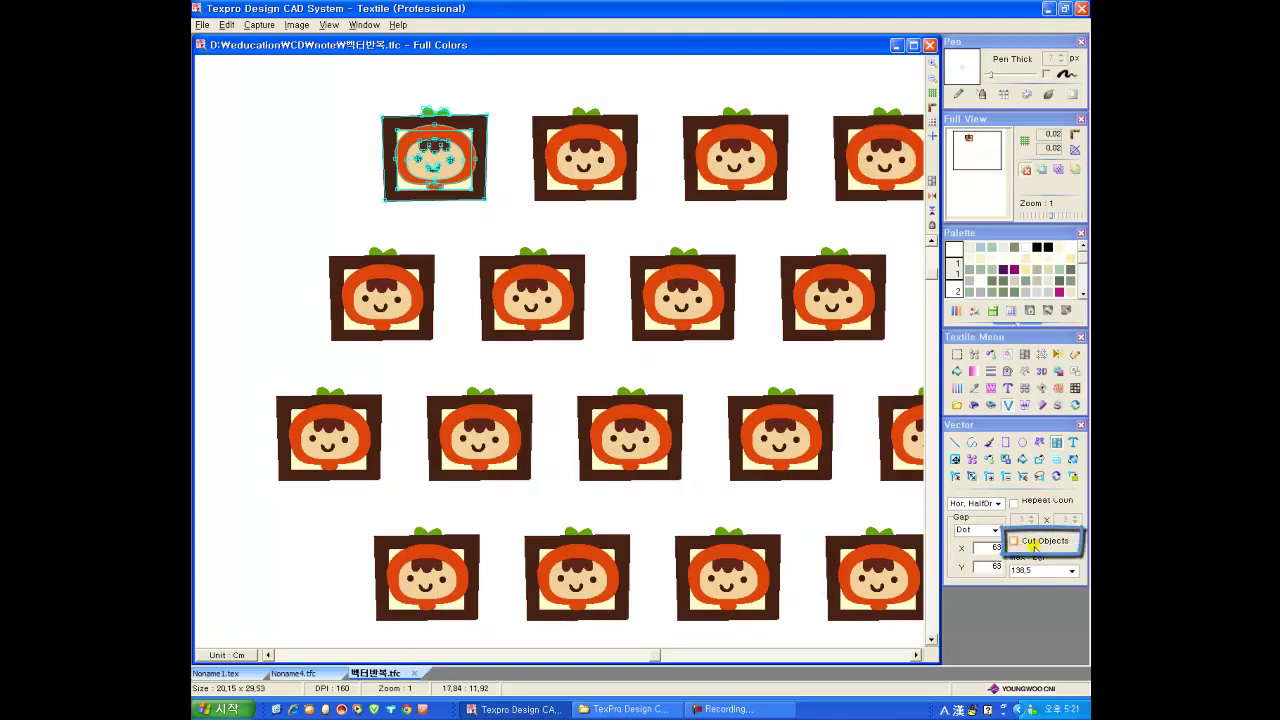
Turn on Cut Objects, change the repeat to Ver. HalfDrop, and place the trimmed repeat on the canvas
{"action": "left_click", "coordinate": [1013, 541]}
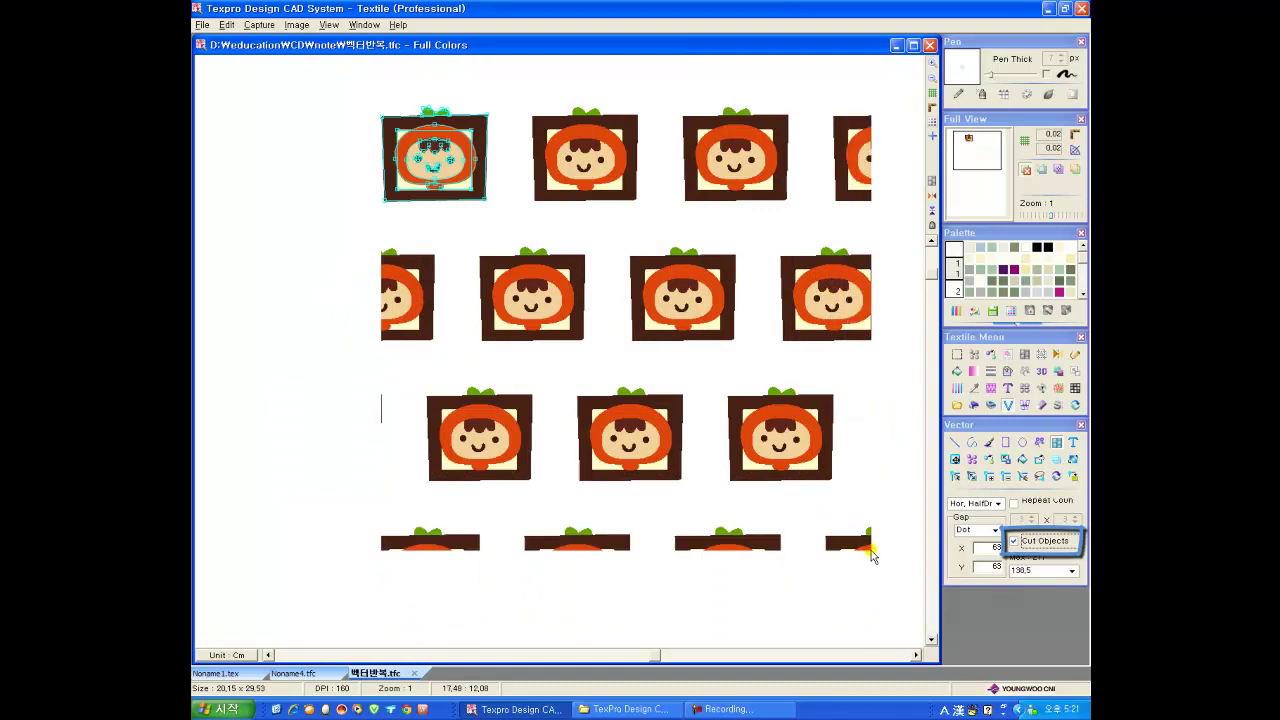
{"action": "left_click", "coordinate": [985, 503]}
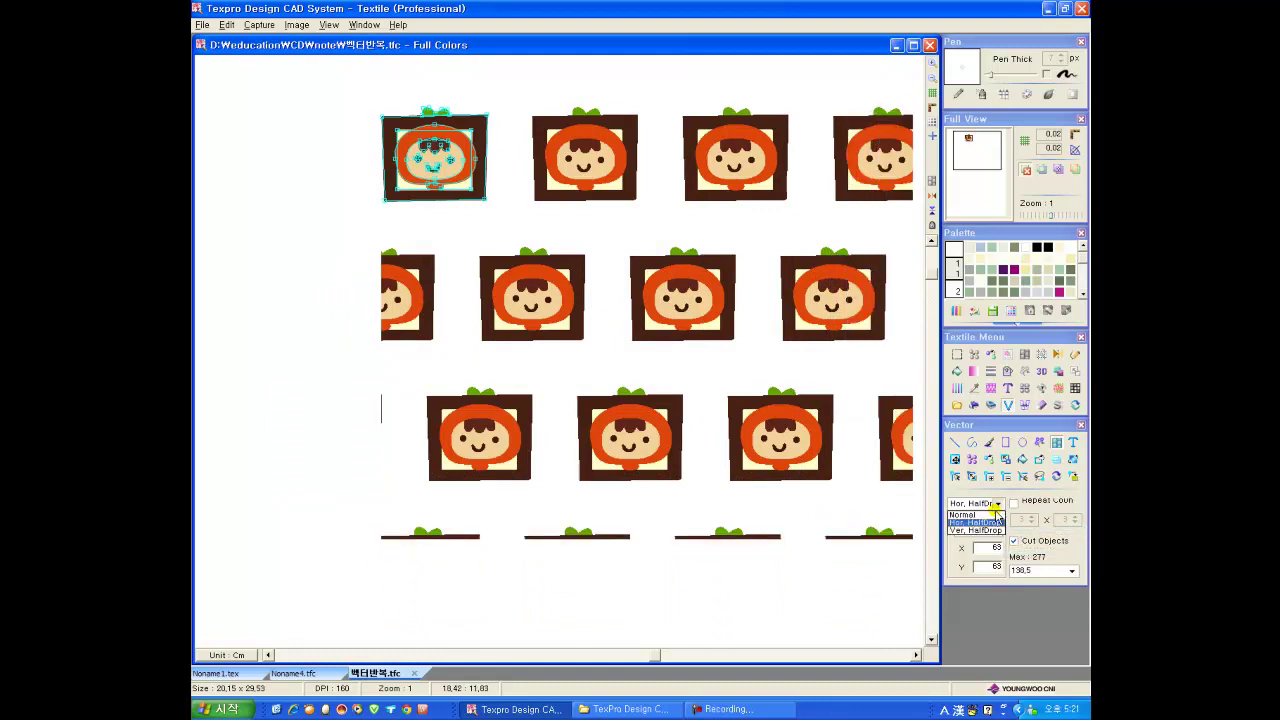
{"action": "left_click", "coordinate": [985, 531]}
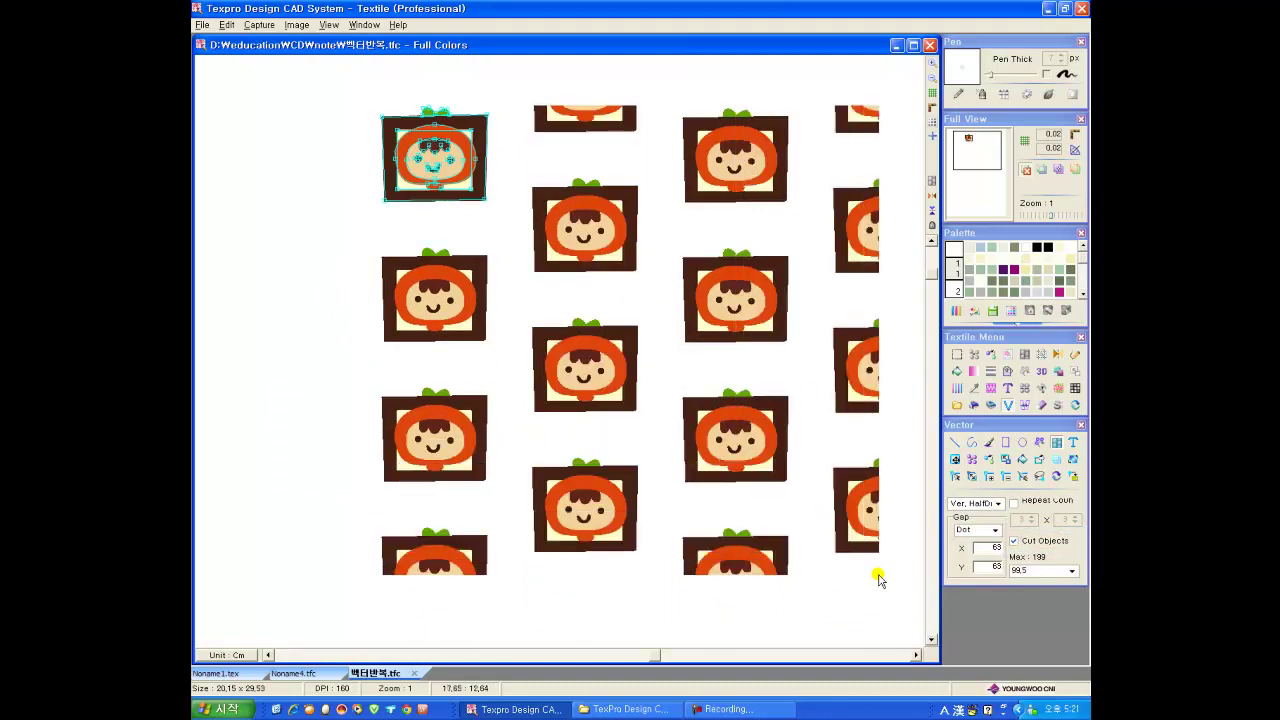
{"action": "left_click", "coordinate": [873, 568]}
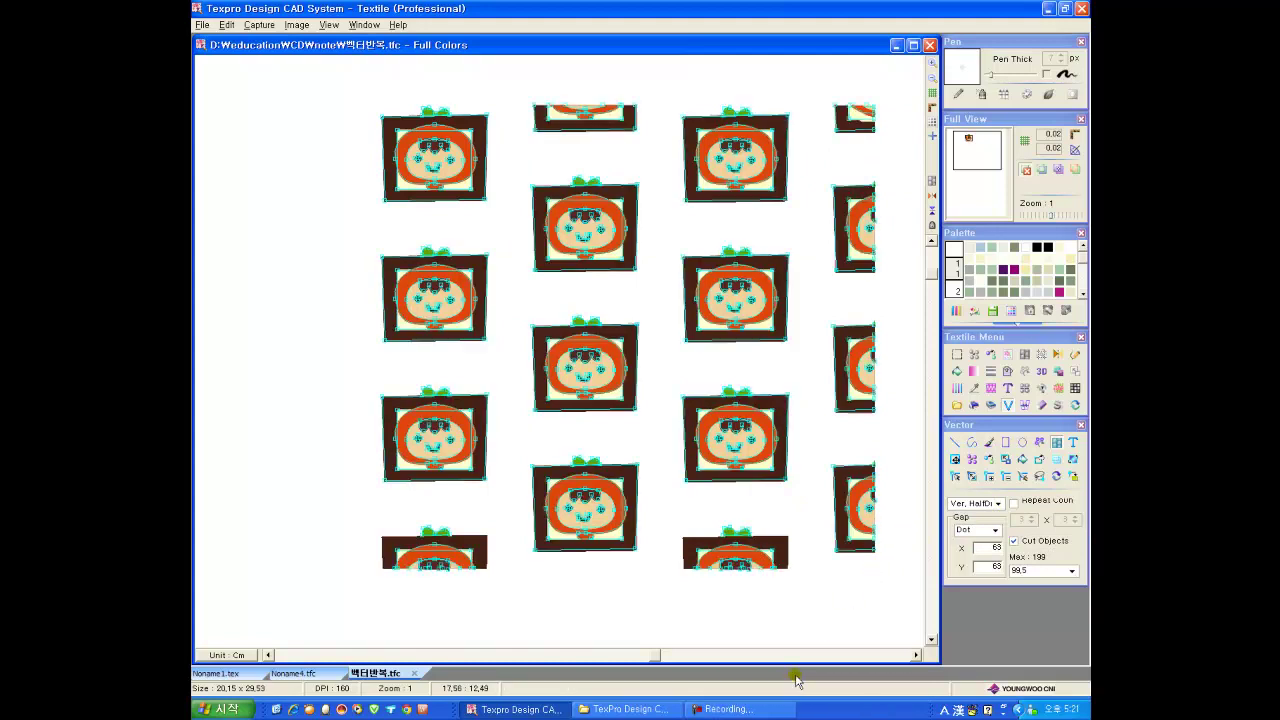